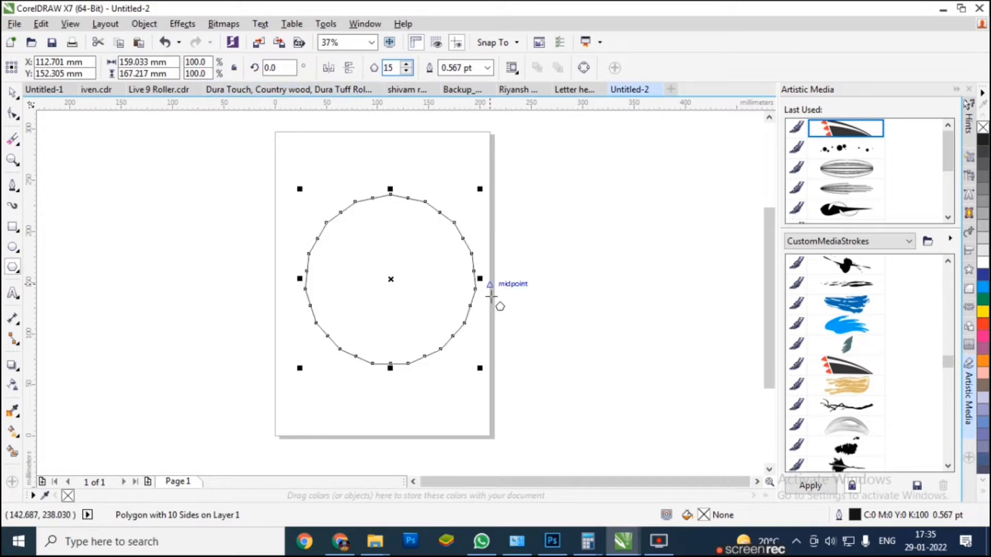
# Step: Reshape the 15-sided polygon into a 15-pointed star by pulling its top node inward with the Shape tool
pyautogui.press('F10')
pyautogui.moveTo(384, 199); pyautogui.dragTo(381, 223)
pyautogui.scroll(2, 387, 223)
# Step: Convert the star's straight sides to curves and add a node midway along two adjacent sides
pyautogui.moveTo(361, 155); pyautogui.dragTo(448, 279)
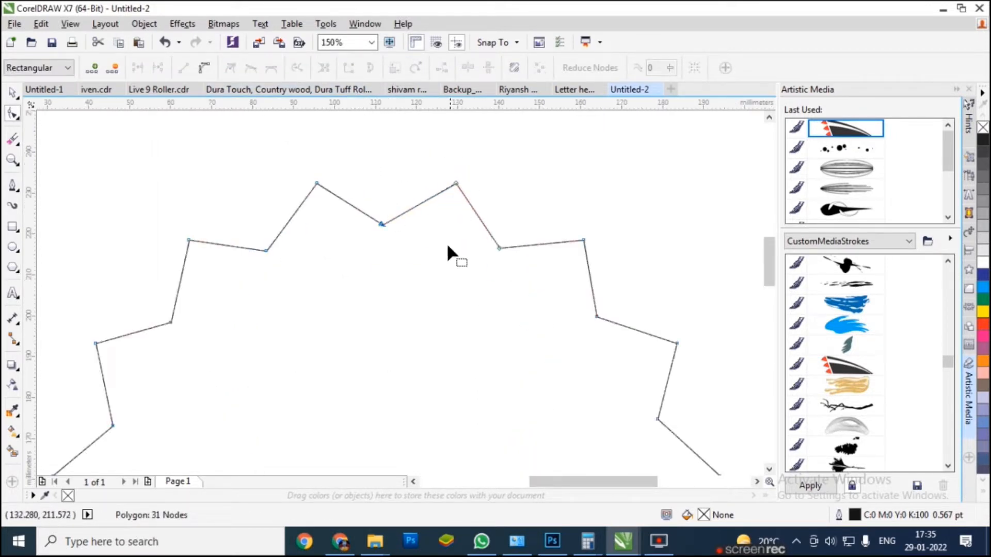
pyautogui.click(204, 68)
pyautogui.doubleClick(416, 207)
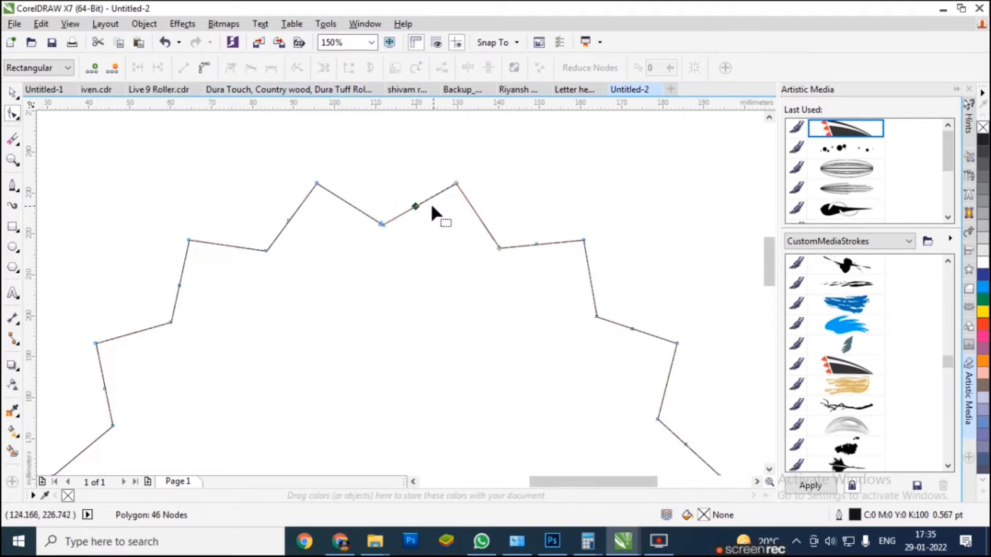
pyautogui.click(417, 201)
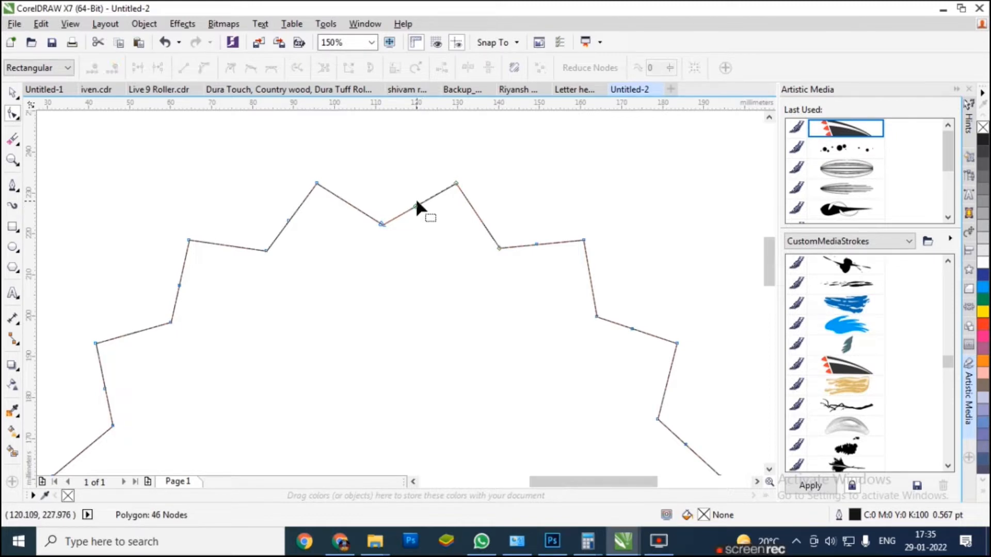
pyautogui.doubleClick(417, 202)
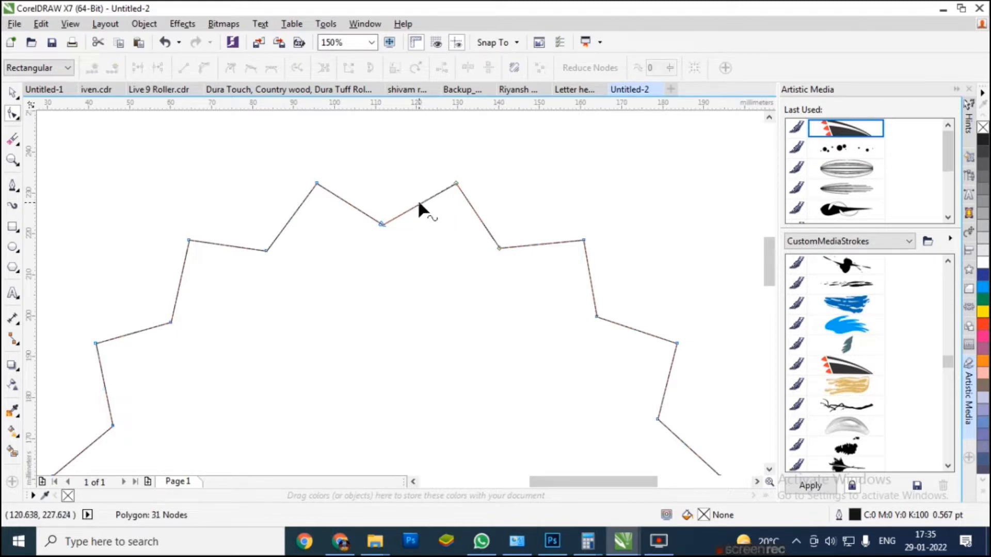
pyautogui.doubleClick(419, 204)
pyautogui.doubleClick(480, 219)
# Step: Delete the star's outer and inner corner nodes to round off the tips and notches
pyautogui.moveTo(485, 171); pyautogui.dragTo(434, 212)
pyautogui.press('Delete')
pyautogui.moveTo(348, 254); pyautogui.dragTo(416, 215)
pyautogui.press('Delete')
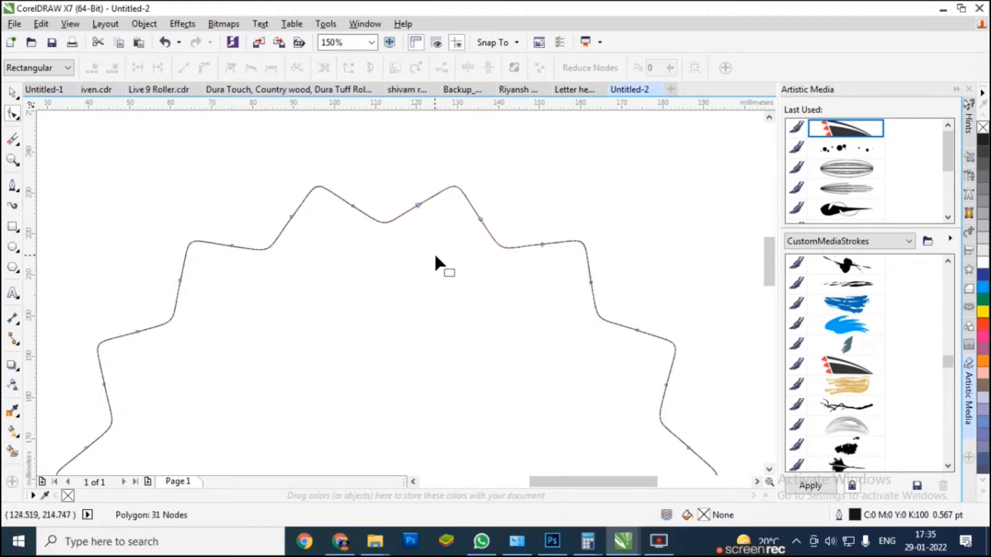
# Step: Adjust the curve handle at the outer peak near the shape's upper edge to form rounder scallops
pyautogui.click(353, 205)
pyautogui.scroll(2, 326, 178)
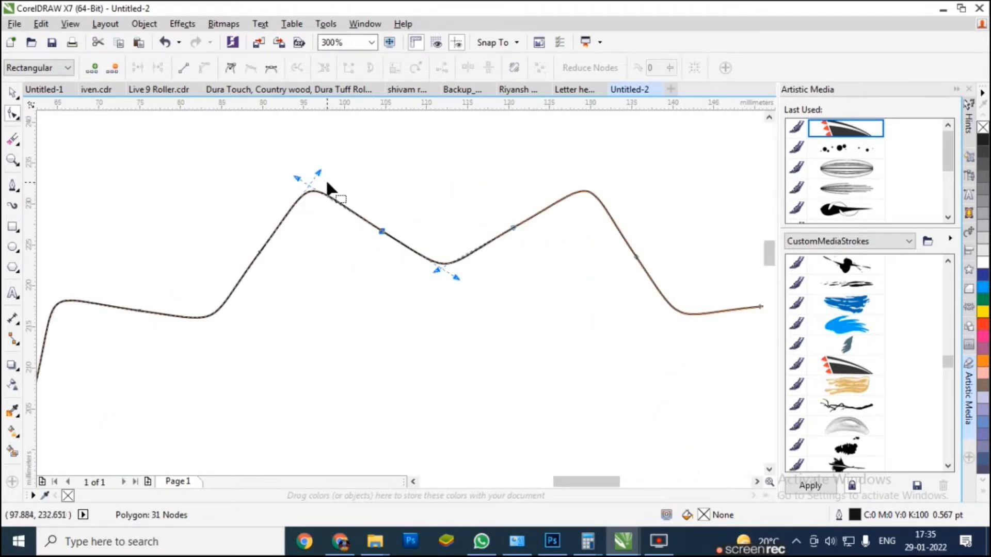
pyautogui.moveTo(319, 171); pyautogui.dragTo(323, 195)
pyautogui.scroll(-2, 341, 237)
pyautogui.press('space')
pyautogui.click(396, 248)
# Step: Draw a circle inside the scalloped shape and align both objects on a common centre
pyautogui.scroll(-1, 393, 245)
pyautogui.scroll(1, 376, 295)
pyautogui.press('F10')
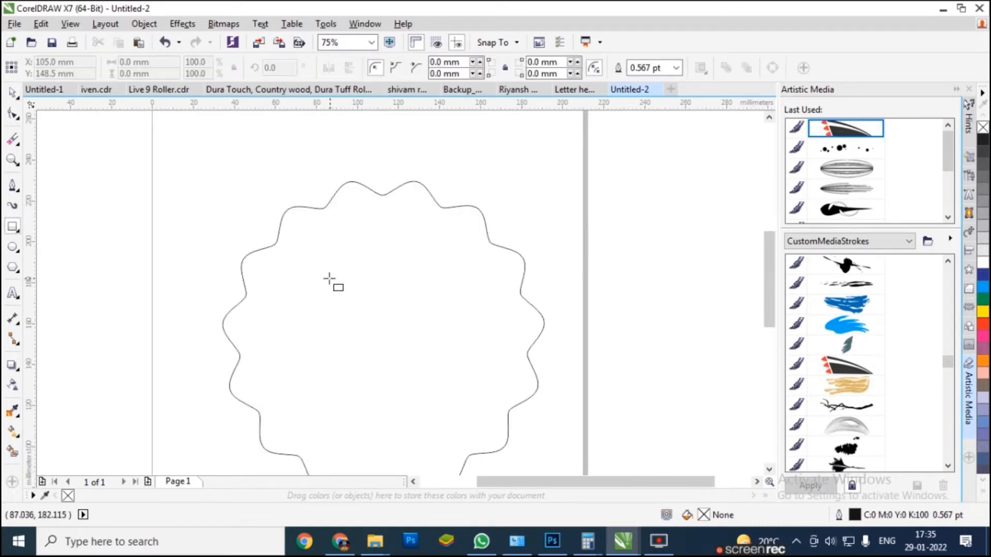
pyautogui.click(13, 246)
pyautogui.moveTo(329, 257); pyautogui.dragTo(508, 436)
pyautogui.press('space')
pyautogui.hotkey('ctrl', 'a')
pyautogui.press('c')
pyautogui.press('e')
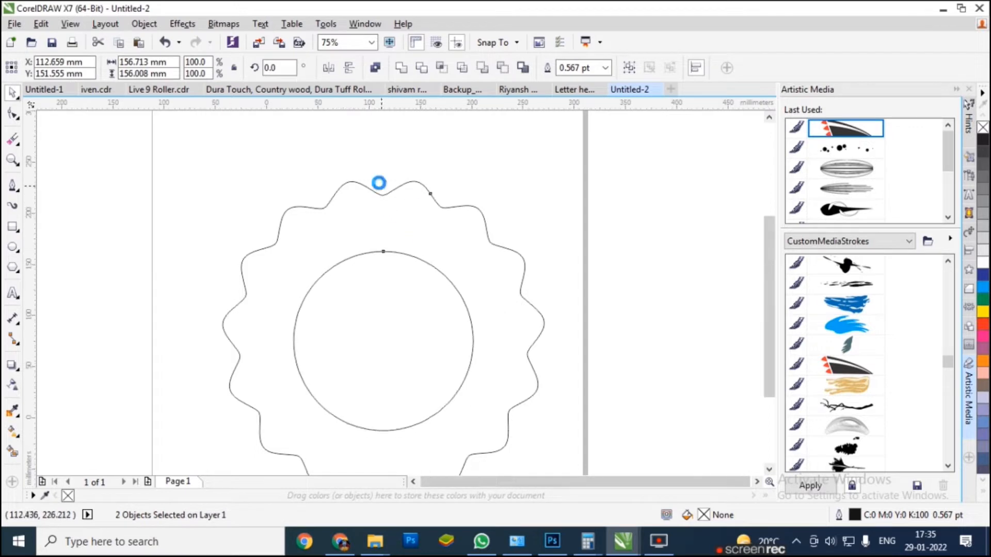
# Step: Enlarge the circle about its centre and make a slightly different-sized concentric copy, with the outer ring about 124 mm in diameter
pyautogui.scroll(-1, 439, 258)
pyautogui.keyDown('shift'); pyautogui.click(442, 317); pyautogui.keyUp('shift')
pyautogui.moveTo(432, 312); pyautogui.dragTo(448, 333)
pyautogui.click(506, 339)
pyautogui.click(411, 284)
pyautogui.scroll(1, 389, 245)
pyautogui.moveTo(506, 151); pyautogui.dragTo(521, 161)
# Step: Scale both concentric circles together about their centre until the outer one is about 128 mm in diameter
pyautogui.keyDown('shift'); pyautogui.click(391, 154); pyautogui.keyUp('shift')
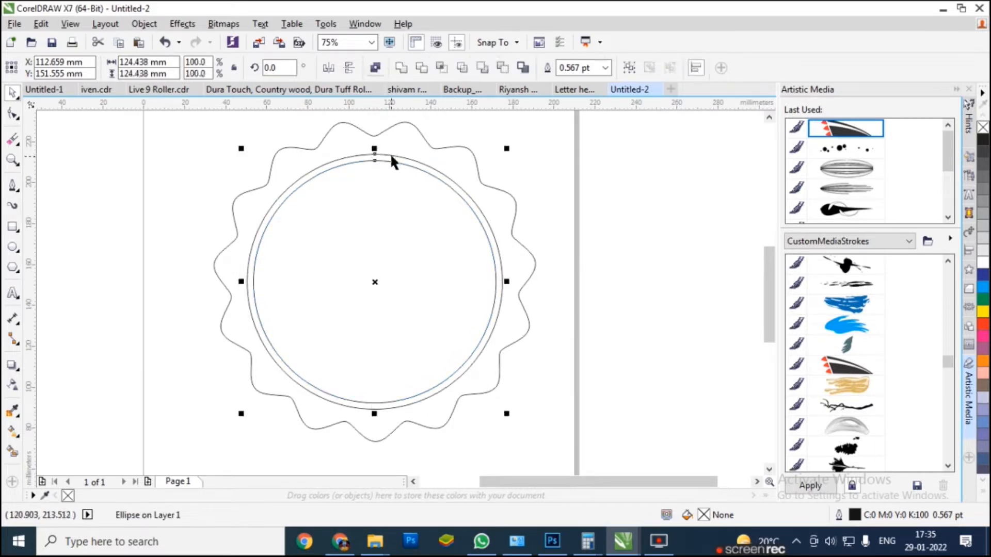
pyautogui.moveTo(505, 150); pyautogui.dragTo(515, 145)
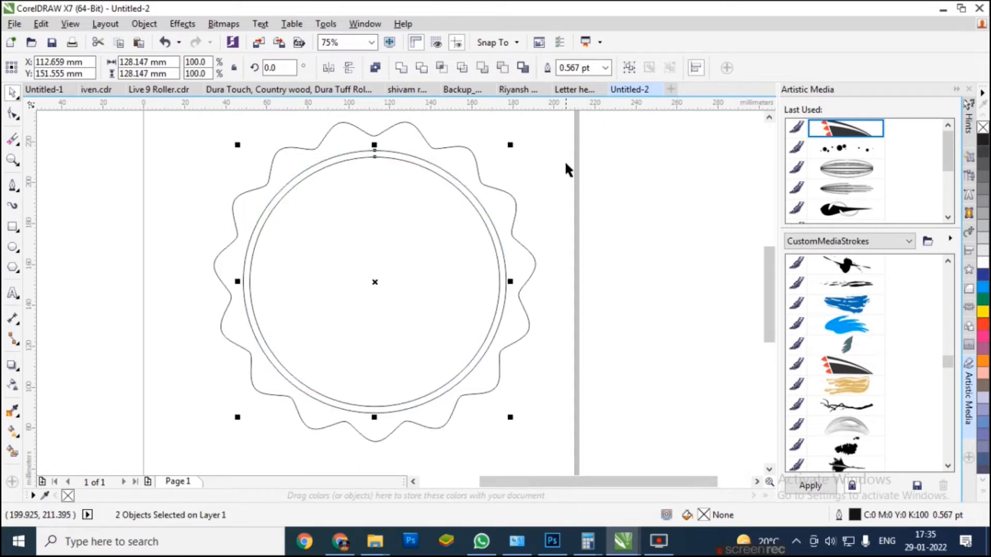
pyautogui.click(434, 247)
# Step: Apply a linear fountain fill to the scalloped outer shape
pyautogui.hotkey('shift', 'F4')
pyautogui.scroll(2, 361, 206)
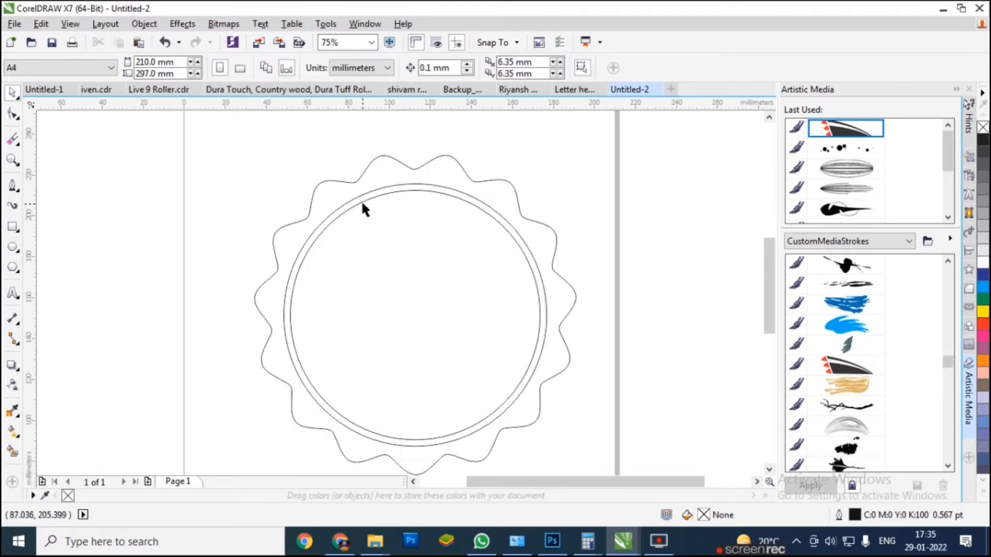
pyautogui.click(383, 168)
pyautogui.scroll(-2, 308, 171)
pyautogui.scroll(2, 407, 175)
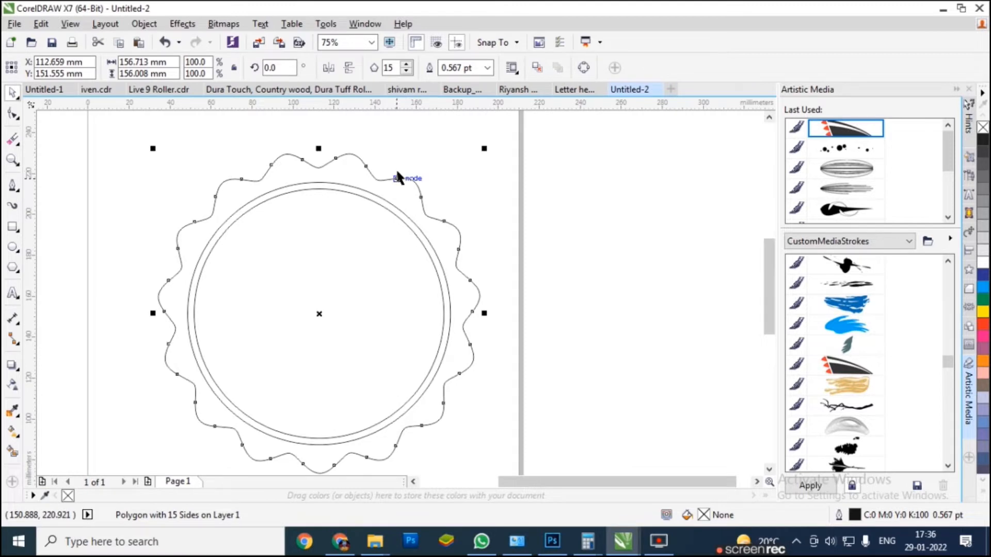
pyautogui.press('F11')
# Step: Set the gradient's starting colour to C0 M35 Y100 K0
pyautogui.click(517, 335)
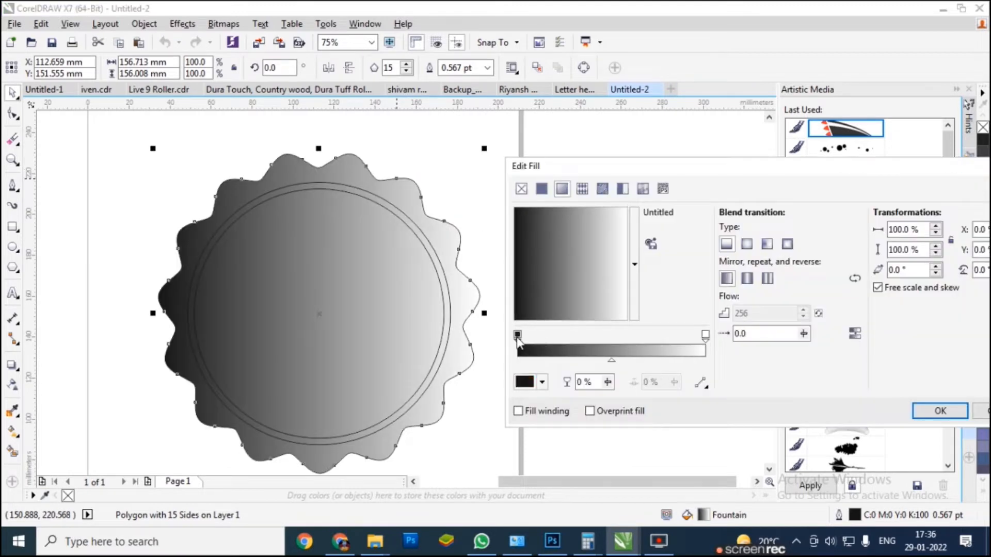
pyautogui.click(541, 383)
pyautogui.press('Tab')
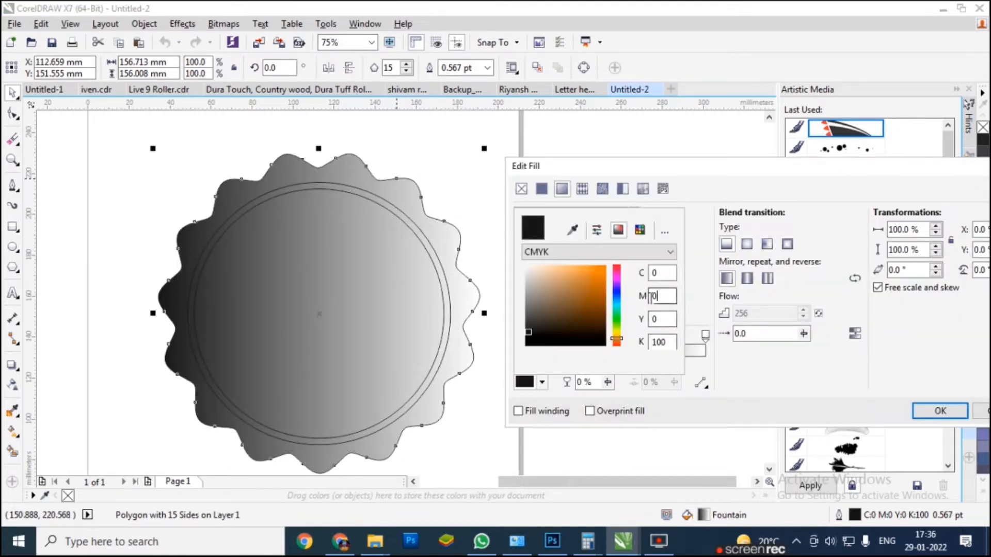
pyautogui.write('35')
pyautogui.press('Tab')
pyautogui.write('100')
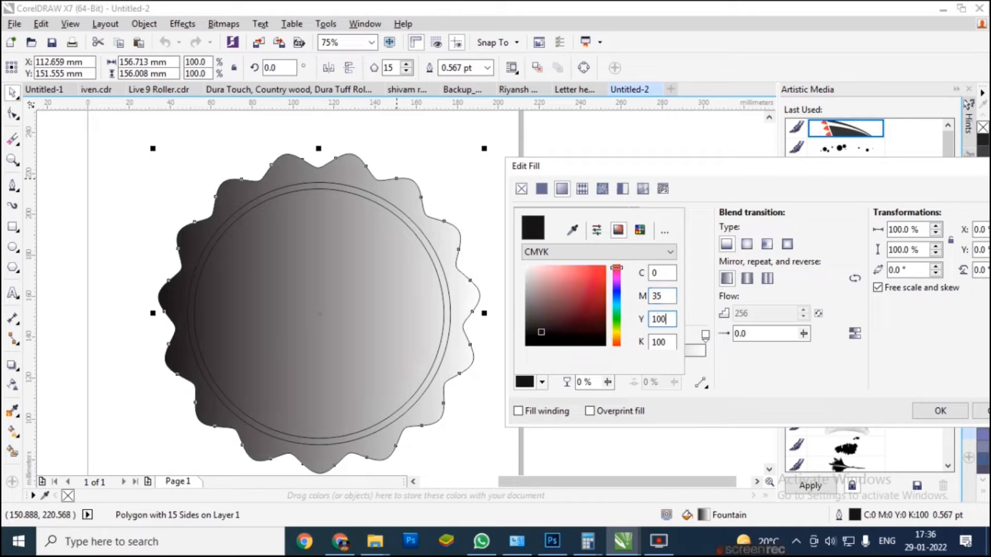
pyautogui.press('Tab')
pyautogui.write('0')
pyautogui.click(669, 296)
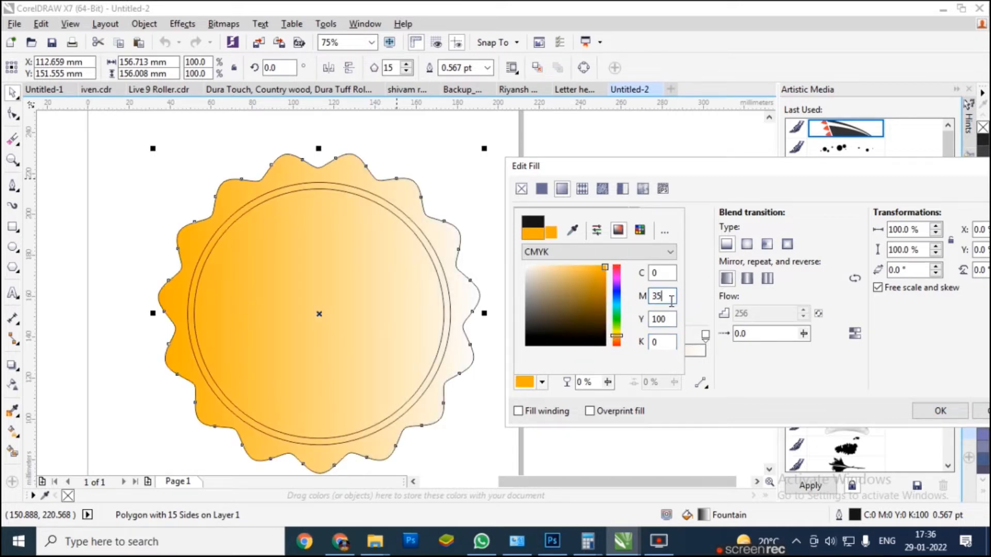
pyautogui.click(746, 356)
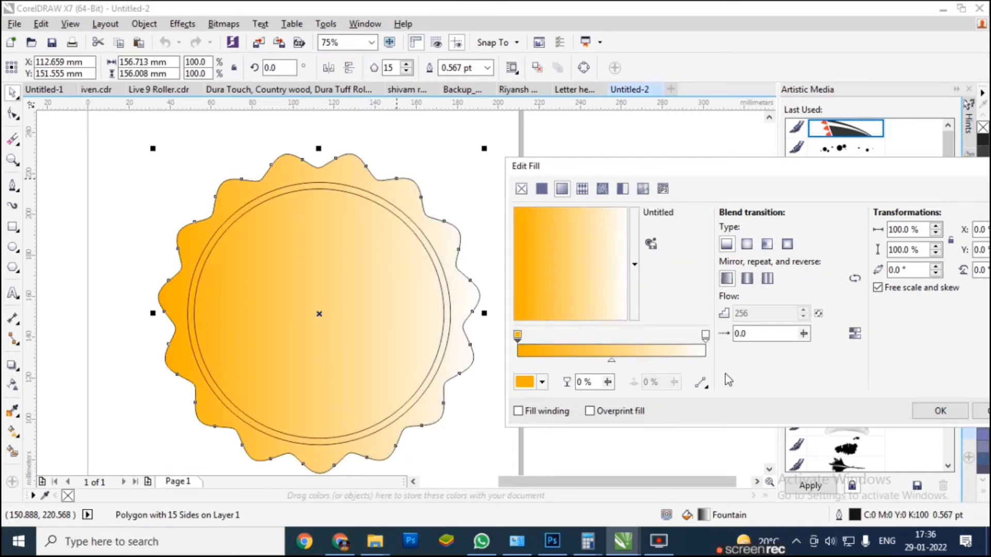
# Step: Set the gradient's end colour to C0 M35 Y100 K0
pyautogui.click(705, 336)
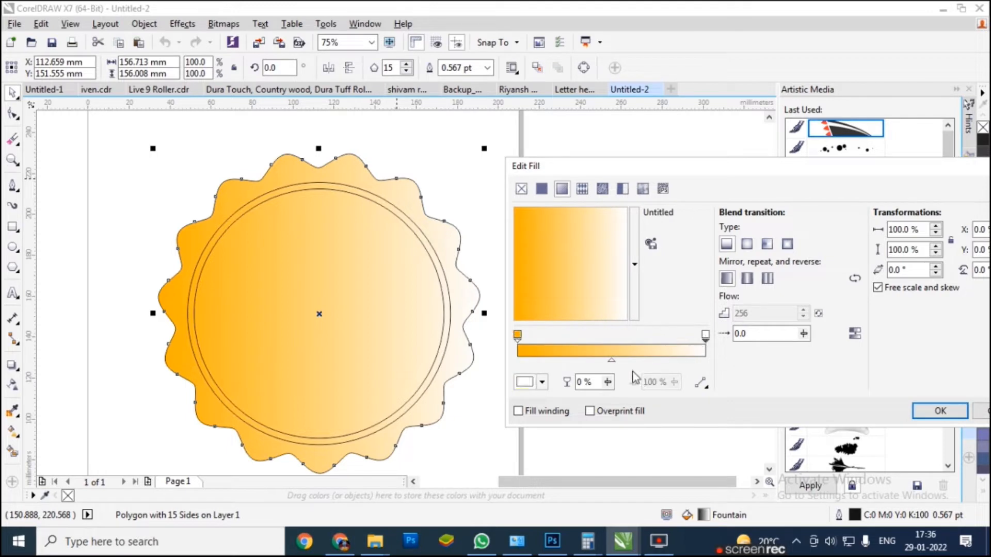
pyautogui.click(532, 385)
pyautogui.write('35')
pyautogui.press('Tab')
pyautogui.write('1')
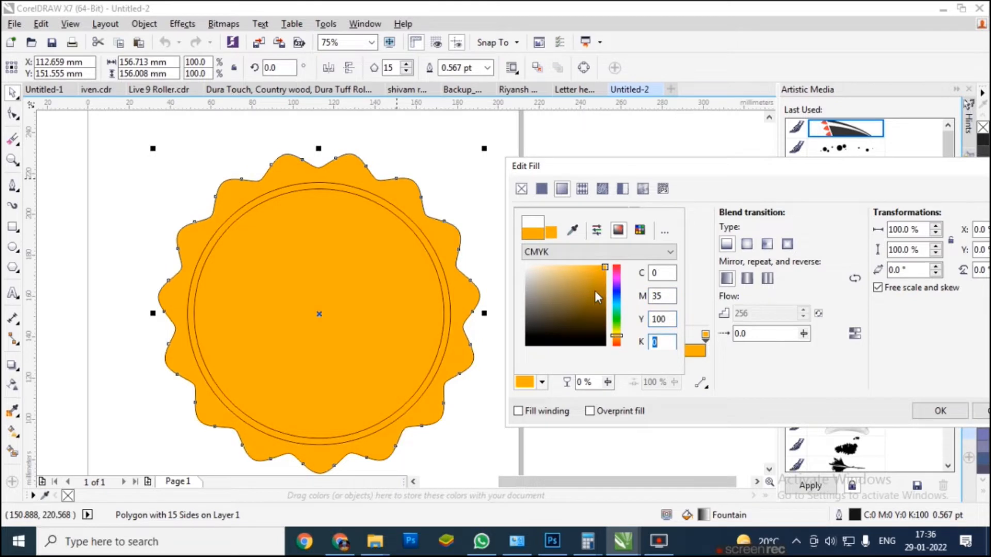
pyautogui.click(749, 407)
# Step: Add a colour stop at 18% of the gradient and set it to C0 M20 Y100 K10
pyautogui.doubleClick(551, 336)
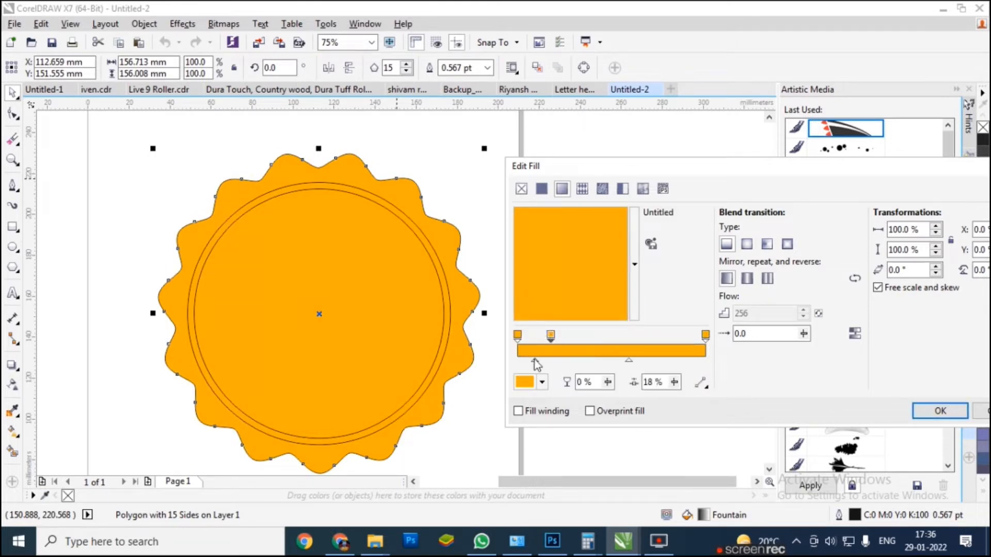
pyautogui.click(534, 383)
pyautogui.doubleClick(658, 295)
pyautogui.moveTo(663, 273); pyautogui.dragTo(593, 279)
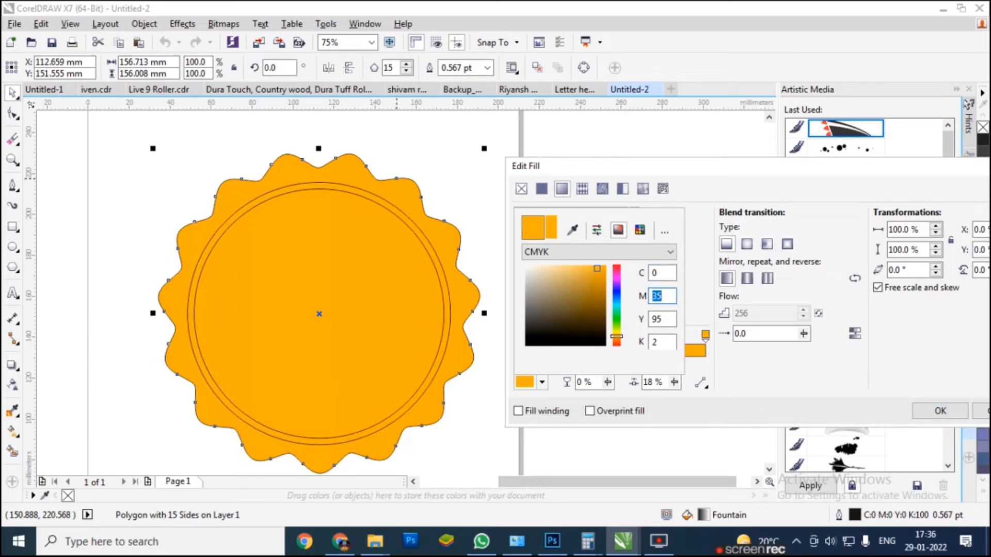
pyautogui.write('20')
pyautogui.press('Tab')
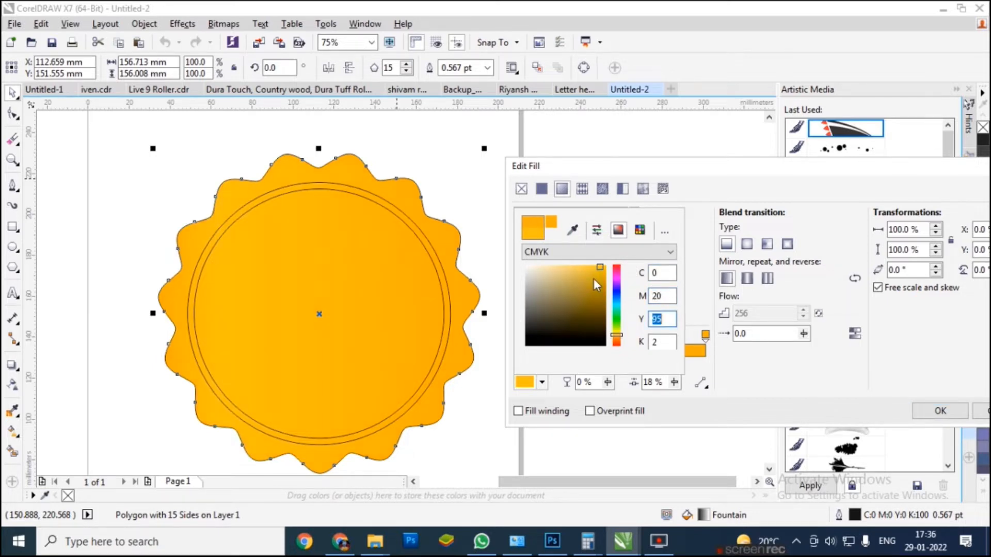
pyautogui.write('100')
pyautogui.press('Tab')
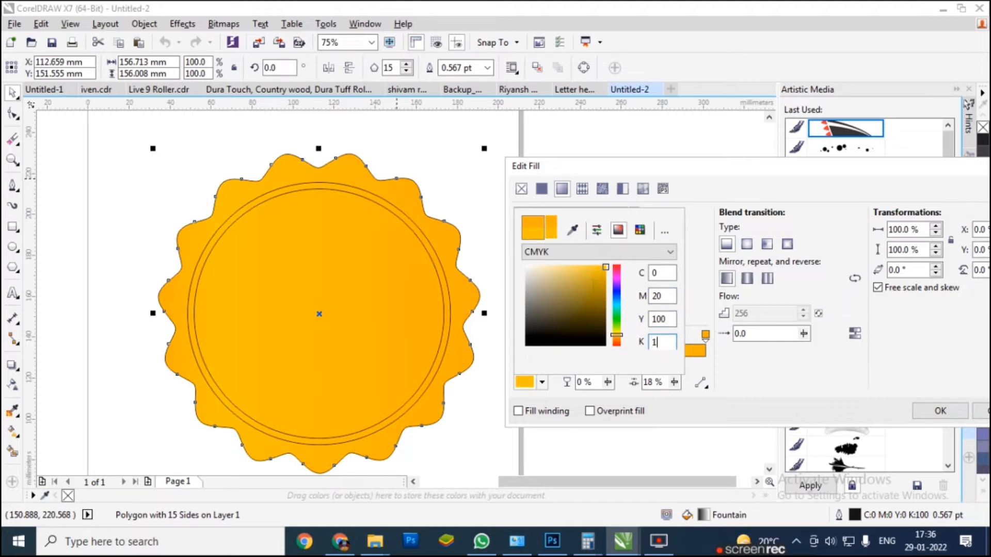
pyautogui.write('10')
# Step: Try a darker tone of C0 M20 Y100 K20 for the 18% colour stop
pyautogui.click(666, 297)
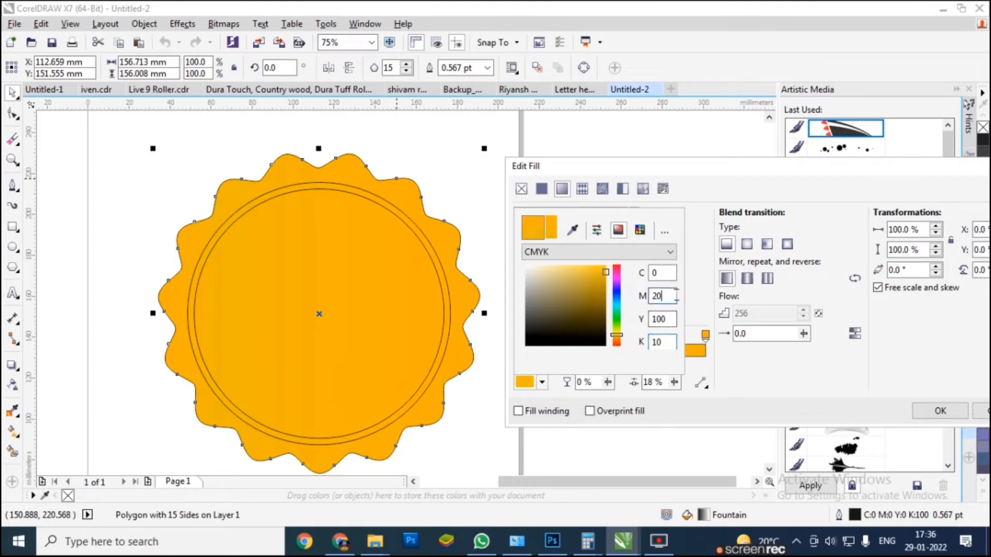
pyautogui.moveTo(606, 272); pyautogui.dragTo(605, 283)
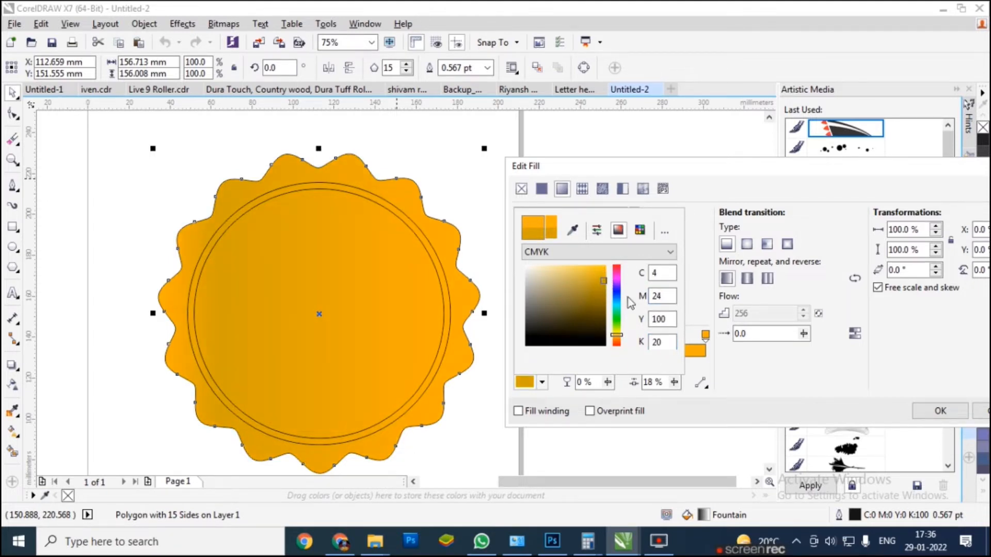
pyautogui.moveTo(667, 298); pyautogui.dragTo(586, 309)
pyautogui.hotkey('shift', 'Tab')
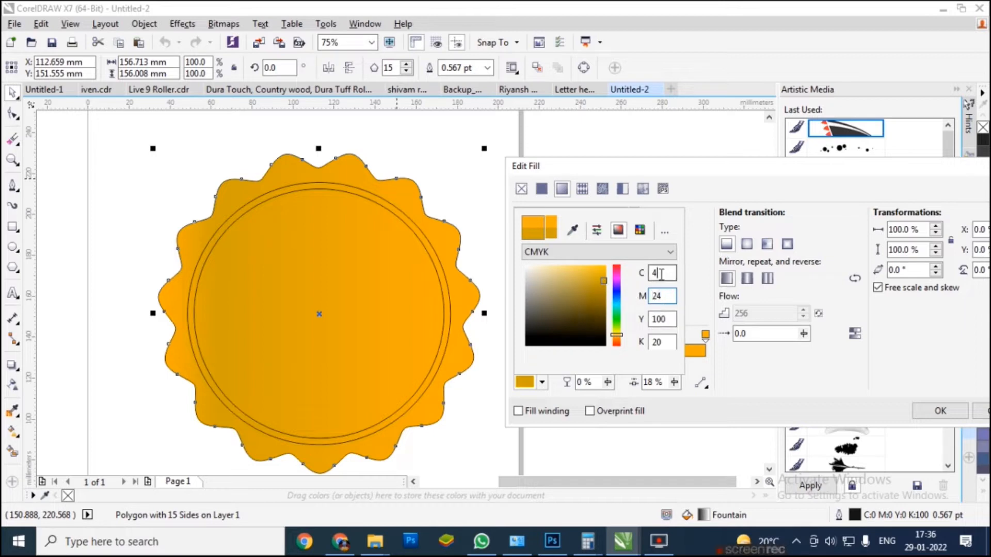
pyautogui.press('Tab')
pyautogui.write('20')
pyautogui.press('Tab')
pyautogui.press('Tab')
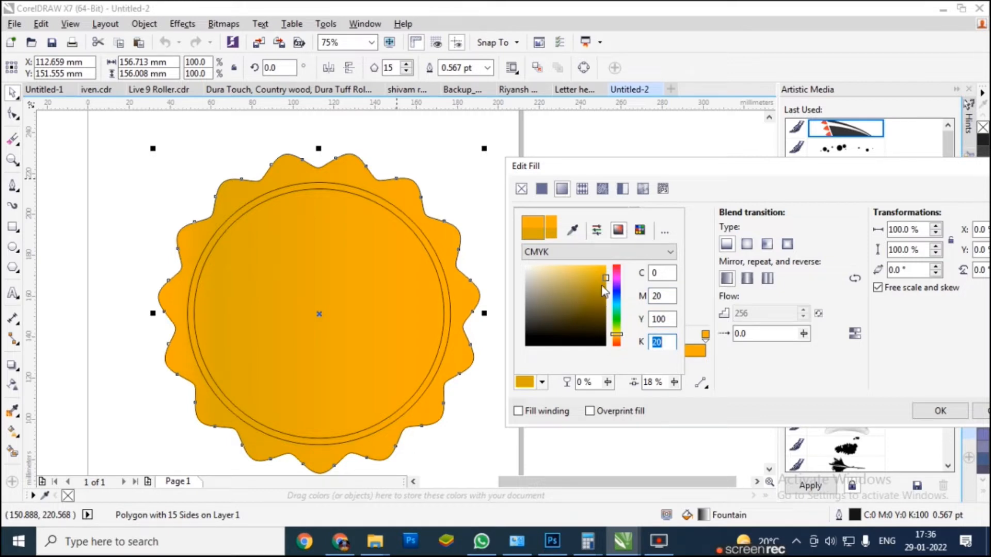
# Step: Set the 18% colour stop to a dark orange of C0 M35 Y100 K30
pyautogui.doubleClick(657, 299)
pyautogui.write('35')
pyautogui.press('Tab')
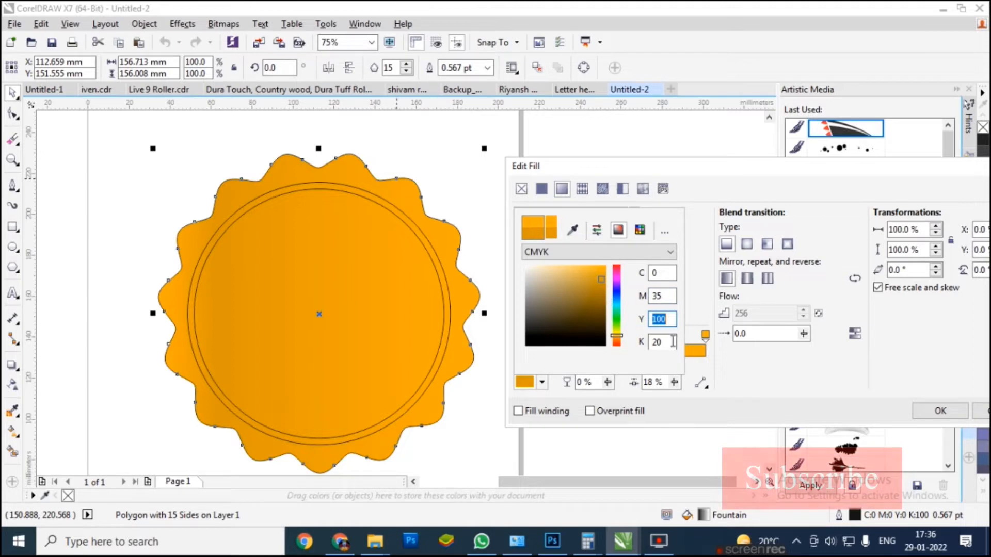
pyautogui.press('Tab')
pyautogui.write('30')
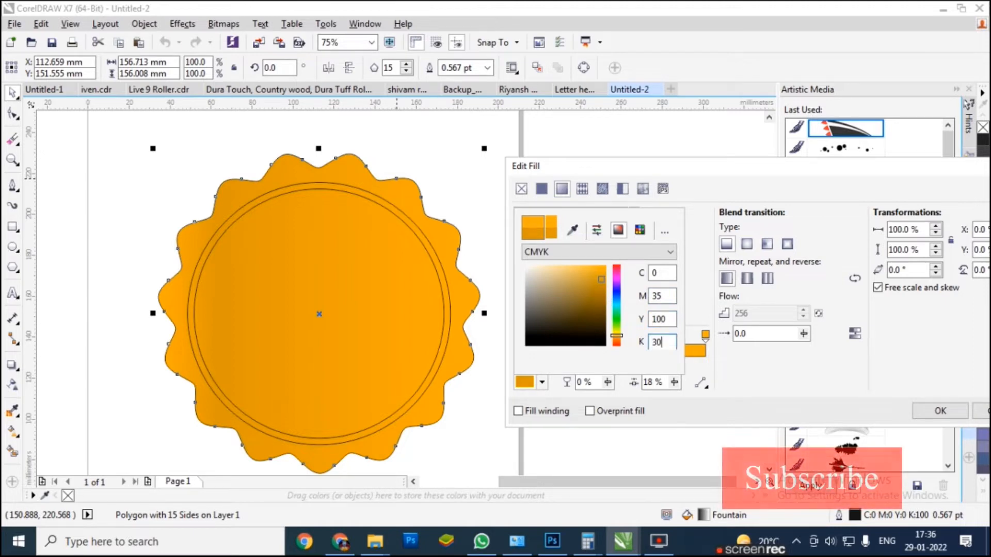
pyautogui.write('40')
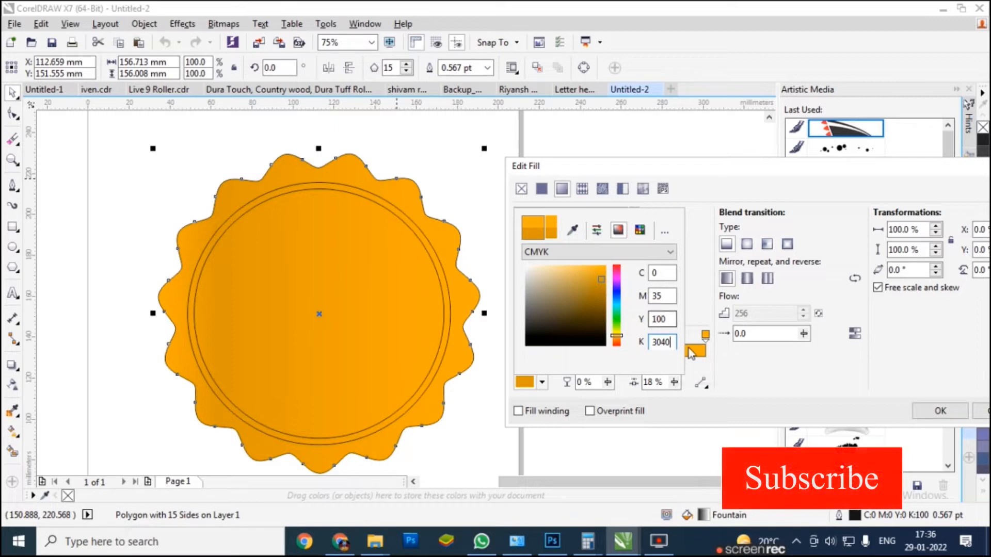
pyautogui.moveTo(675, 342); pyautogui.dragTo(583, 358)
pyautogui.write('30')
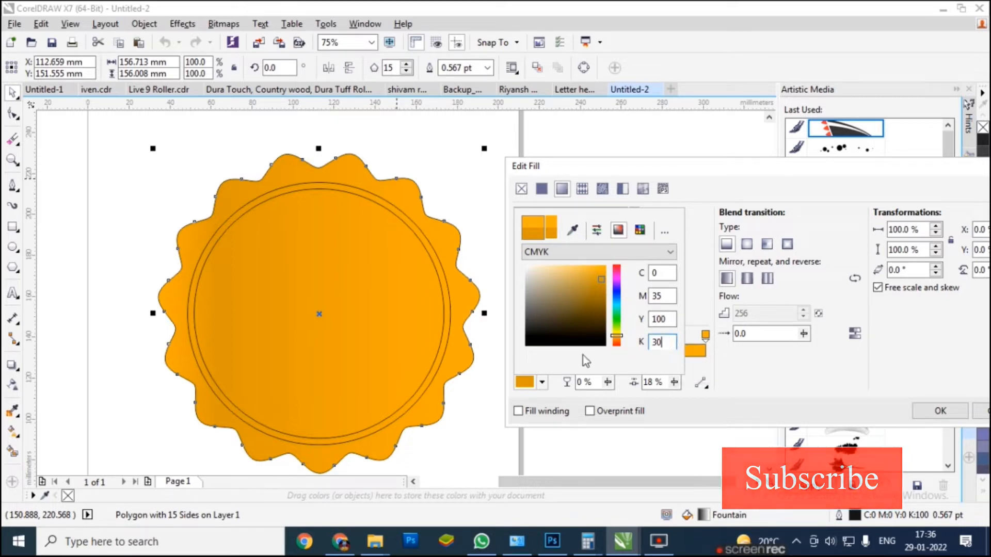
pyautogui.click(814, 400)
# Step: Add a colour stop at 47% of the gradient and set it to C0 M35 Y100 K0
pyautogui.doubleClick(606, 337)
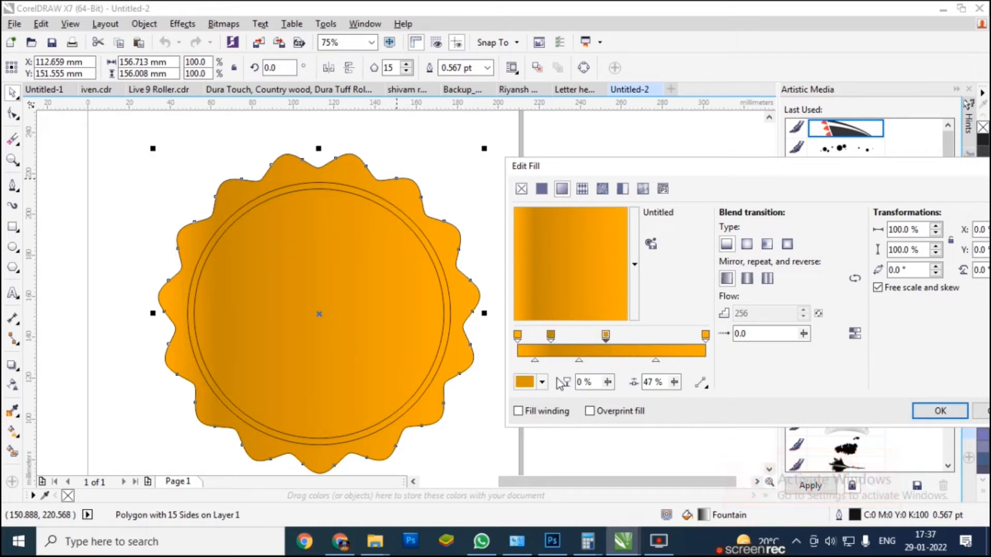
pyautogui.click(521, 383)
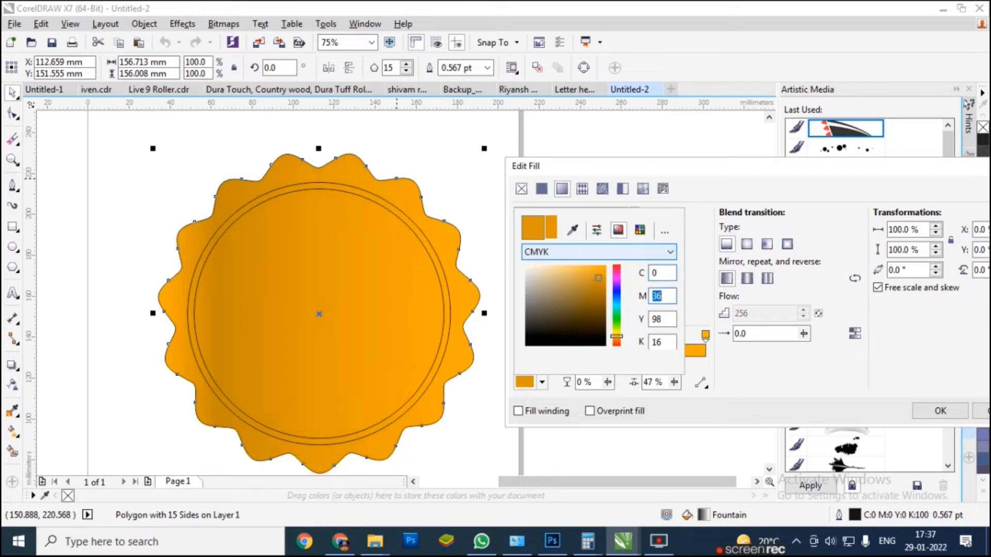
pyautogui.write('35')
pyautogui.press('Tab')
pyautogui.write('100')
pyautogui.press('Tab')
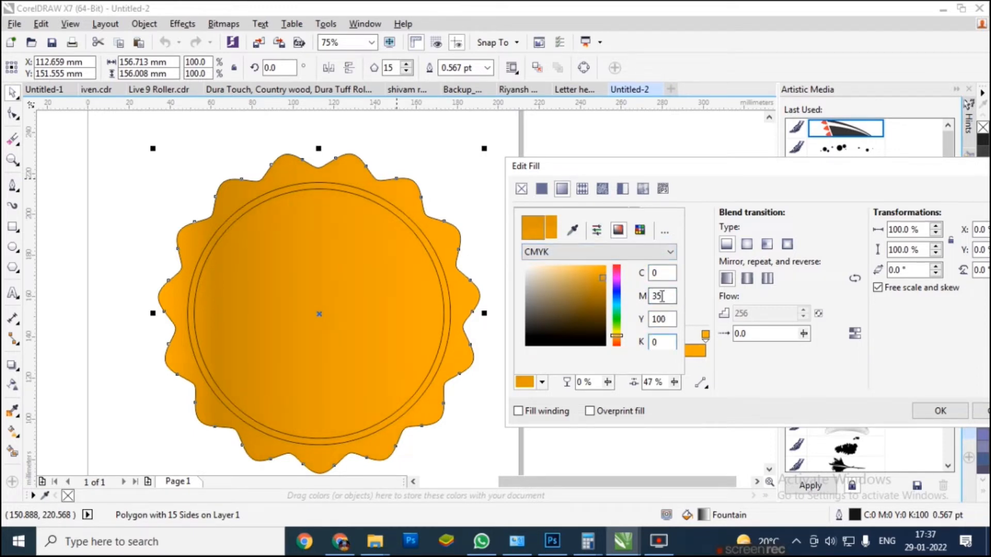
pyautogui.click(751, 402)
# Step: Add a colour stop at 68% of the gradient and set it to a dark gold of C0 M35 Y100 K35
pyautogui.doubleClick(645, 337)
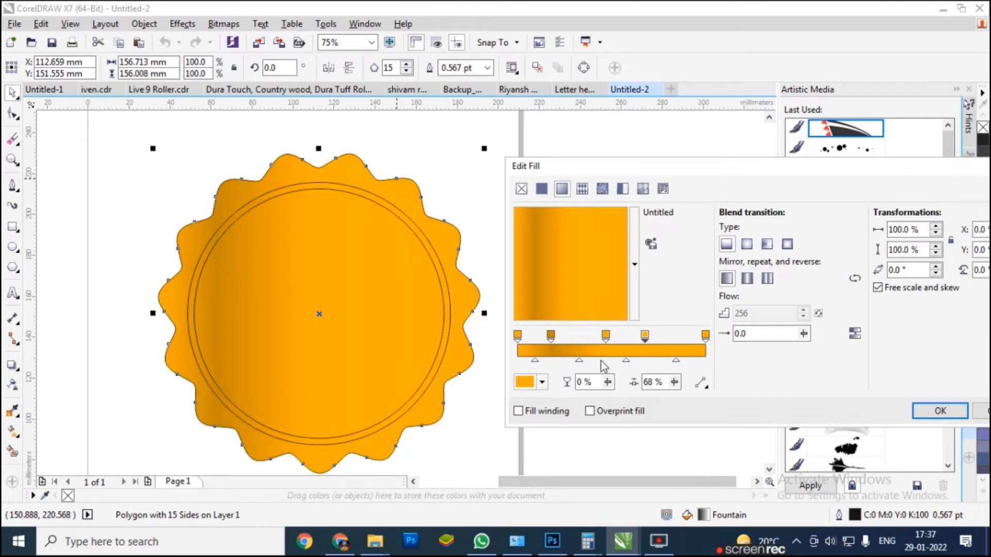
pyautogui.click(530, 383)
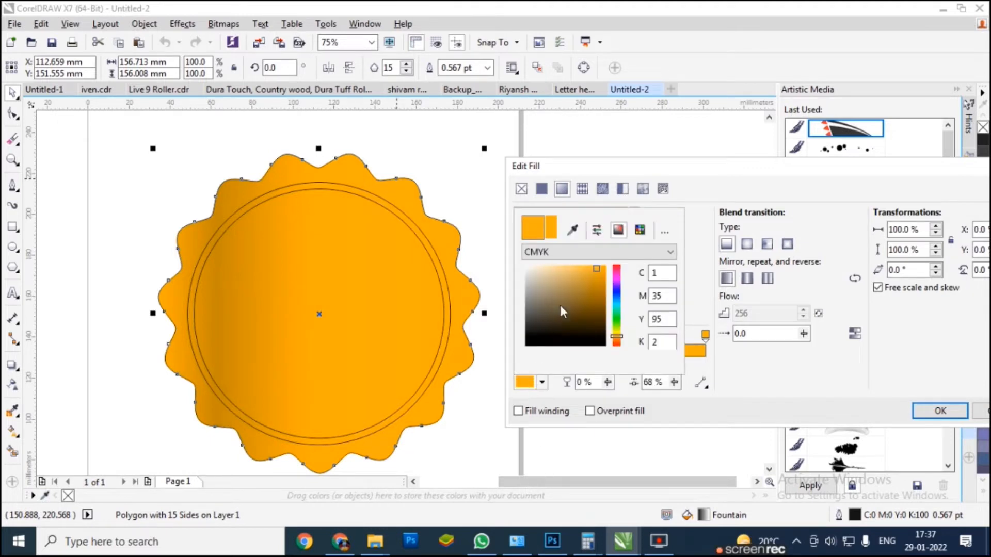
pyautogui.click(666, 268)
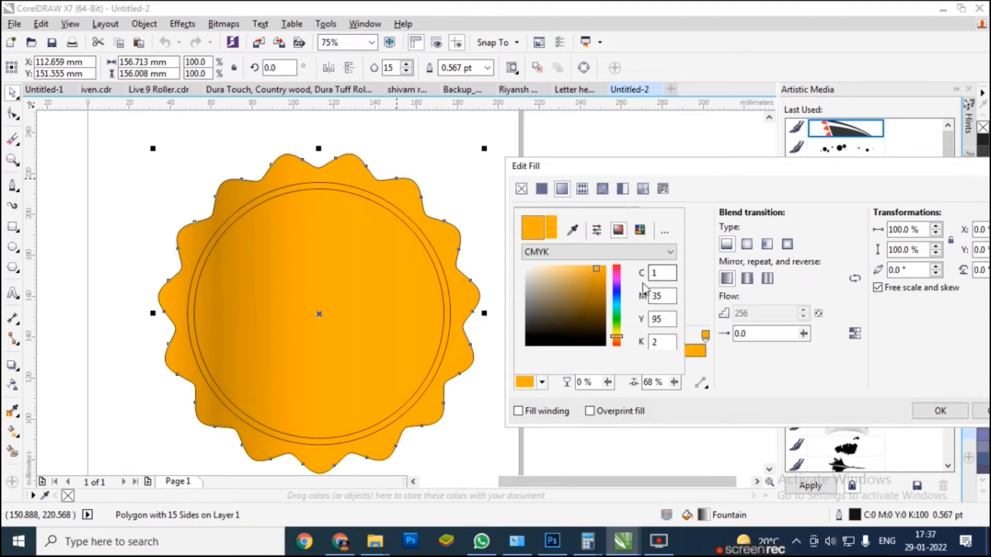
pyautogui.press('BackSpace')
pyautogui.write('0')
pyautogui.press('Tab')
pyautogui.press('Tab')
pyautogui.press('Tab')
pyautogui.write('35')
pyautogui.hotkey('shift', 'Tab')
pyautogui.write('100')
pyautogui.press('Tab')
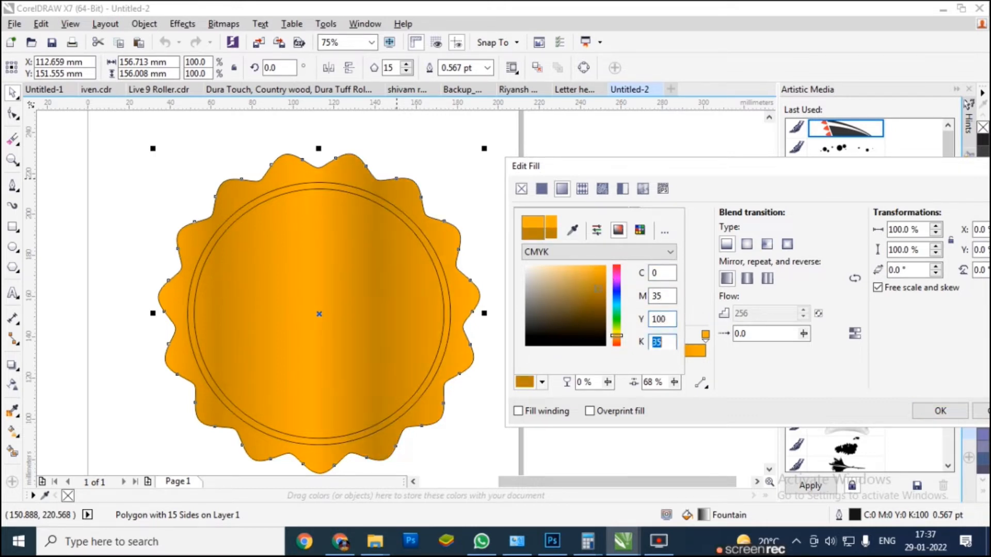
pyautogui.click(737, 361)
# Step: Shift the 47% and 68% colour stops toward the gradient's start, and move the midpoint after the 18% stop closer to that stop
pyautogui.moveTo(606, 337); pyautogui.dragTo(564, 361)
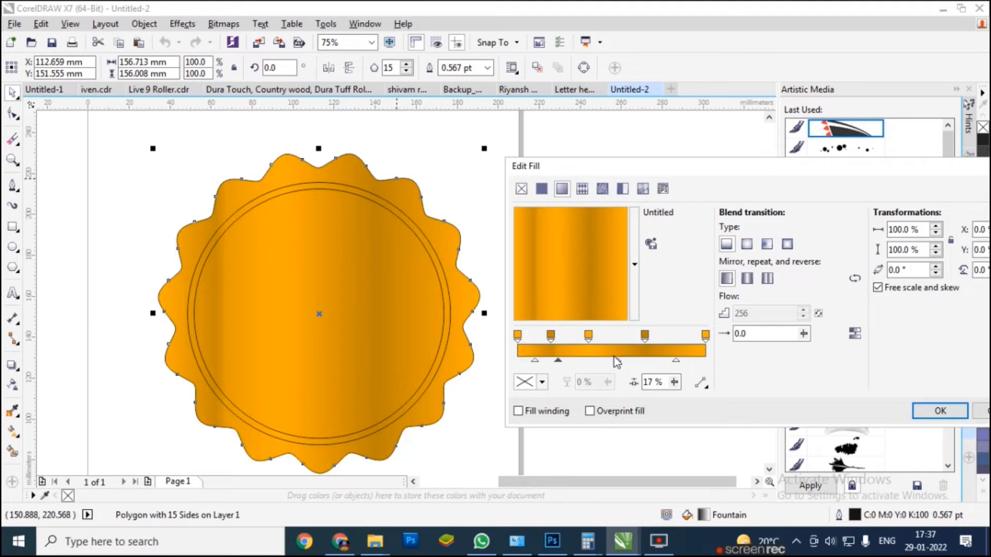
pyautogui.moveTo(617, 362)
pyautogui.mouseDown()
pyautogui.moveTo(635, 361)
pyautogui.moveTo(630, 335)
pyautogui.mouseUp()
# Step: Add a colour stop at 83% of the gradient and make it a pale yellow highlight with C0, M0 and K0
pyautogui.doubleClick(674, 337)
pyautogui.click(542, 382)
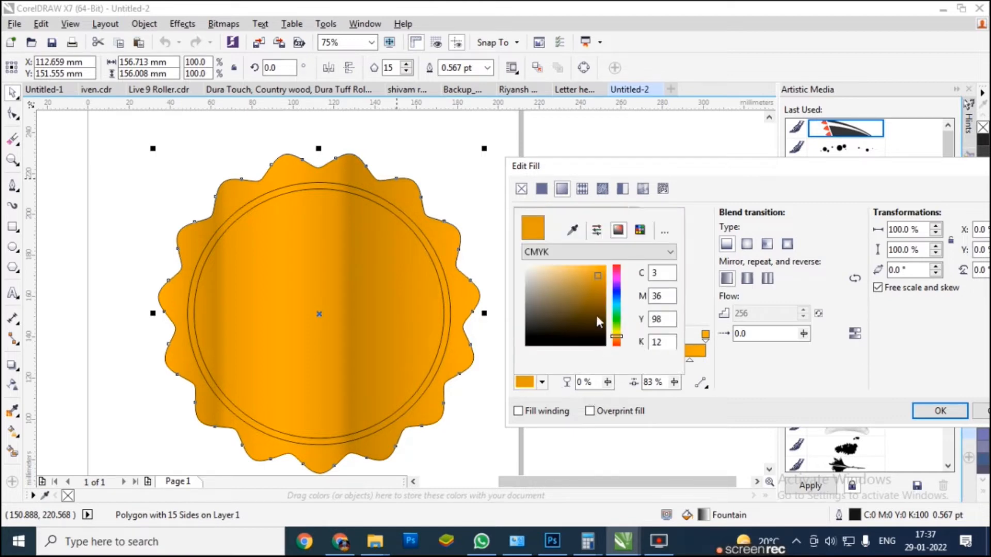
pyautogui.moveTo(595, 278)
pyautogui.mouseDown()
pyautogui.moveTo(571, 266)
pyautogui.moveTo(583, 266)
pyautogui.mouseUp()
pyautogui.doubleClick(657, 299)
pyautogui.write('0')
pyautogui.press('Tab')
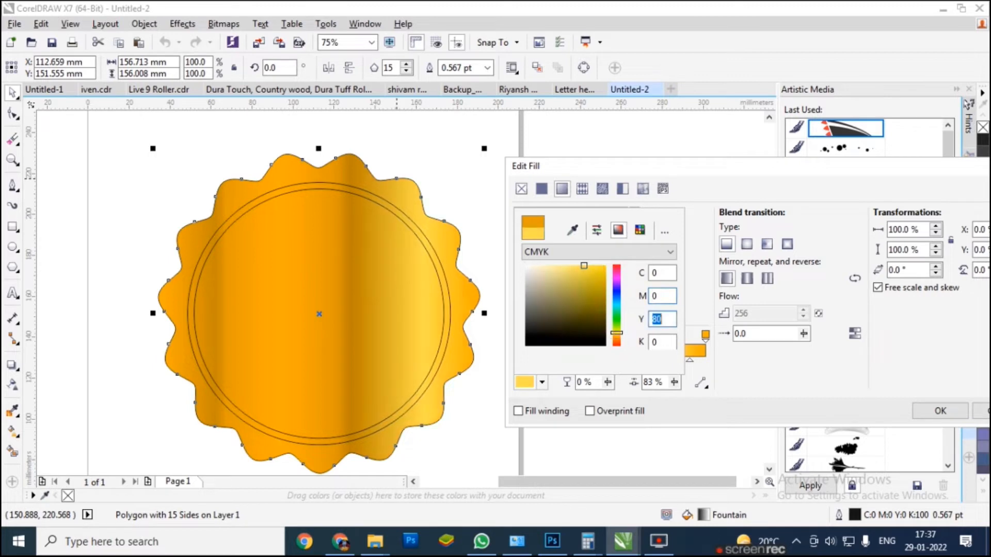
pyautogui.press('Tab')
pyautogui.click(750, 382)
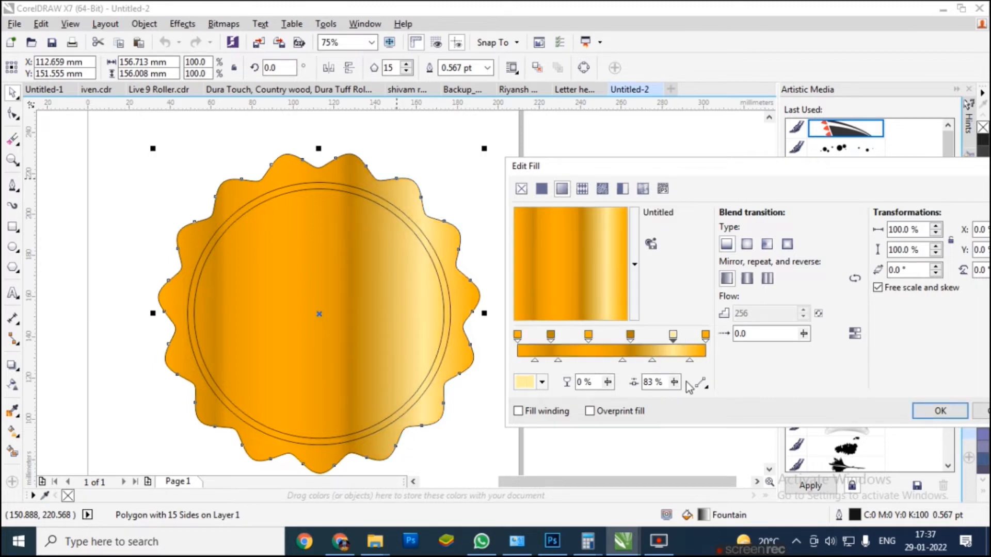
# Step: Add a colour stop at 25% of the gradient and set it to C0 M0 Y50 K9
pyautogui.doubleClick(563, 335)
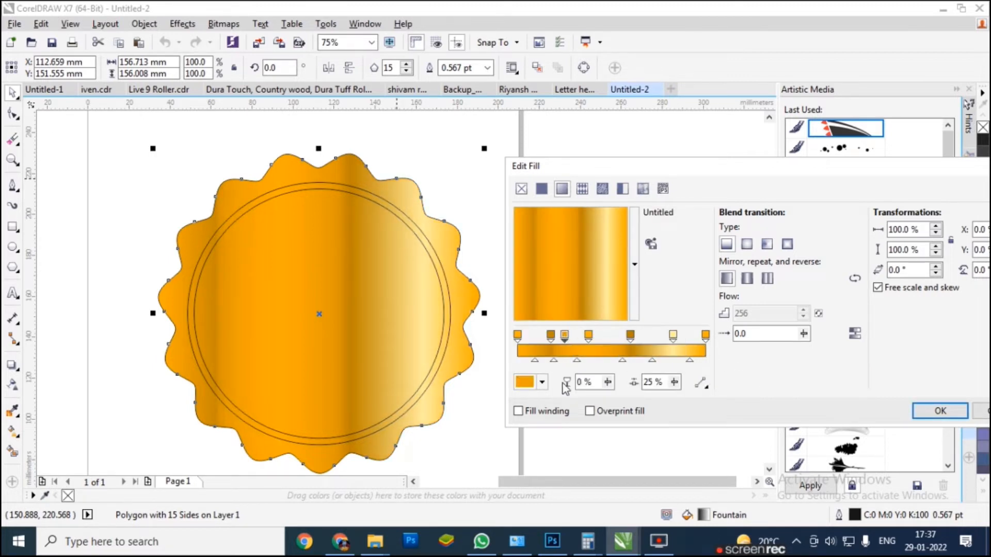
pyautogui.click(525, 383)
pyautogui.moveTo(660, 276); pyautogui.dragTo(596, 284)
pyautogui.write('0')
pyautogui.press('Tab')
pyautogui.write('0')
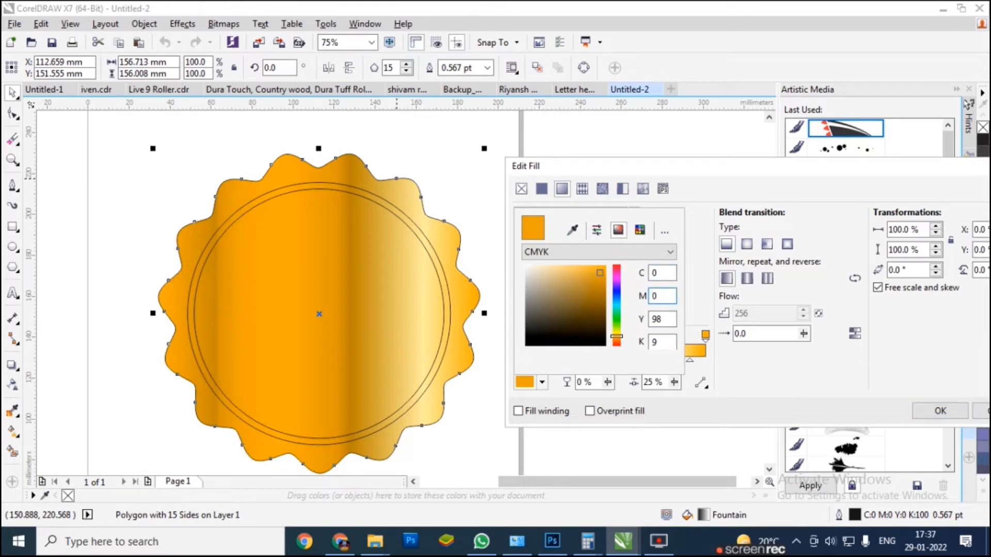
pyautogui.press('Tab')
pyautogui.write('50')
pyautogui.press('Tab')
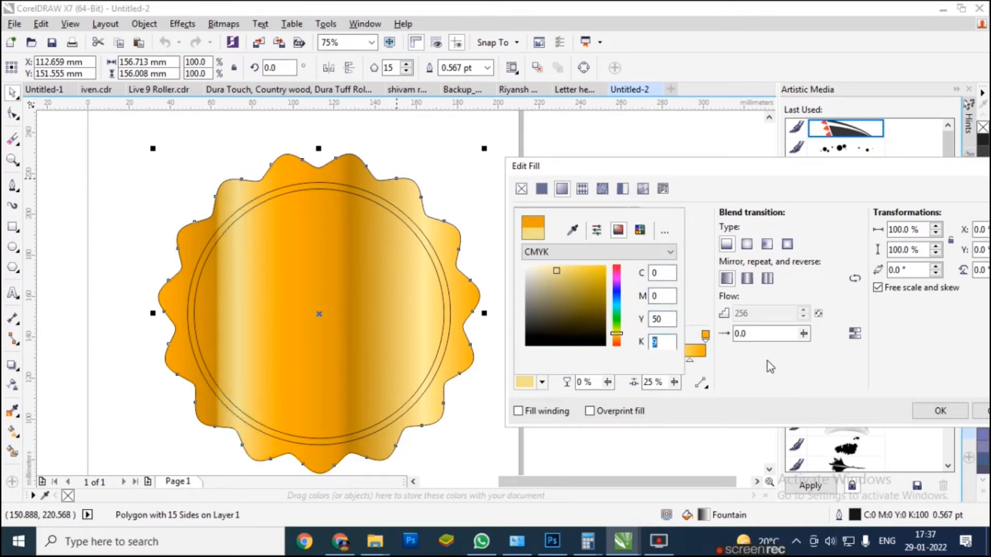
pyautogui.click(767, 361)
# Step: Rotate the gradient diagonally to about 316° and try C0 M10 Y70 K9 for the 25% colour stop
pyautogui.moveTo(622, 273); pyautogui.dragTo(606, 289)
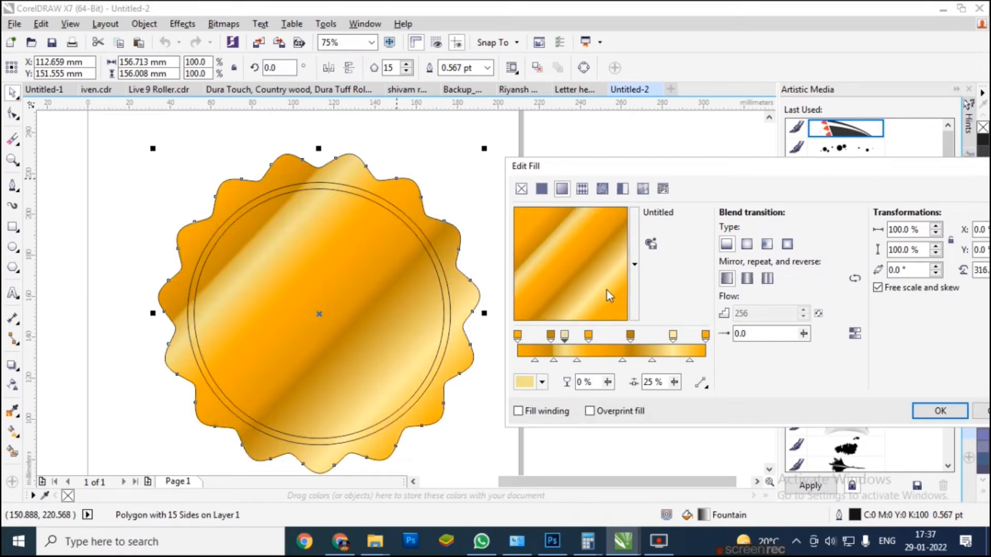
pyautogui.click(525, 381)
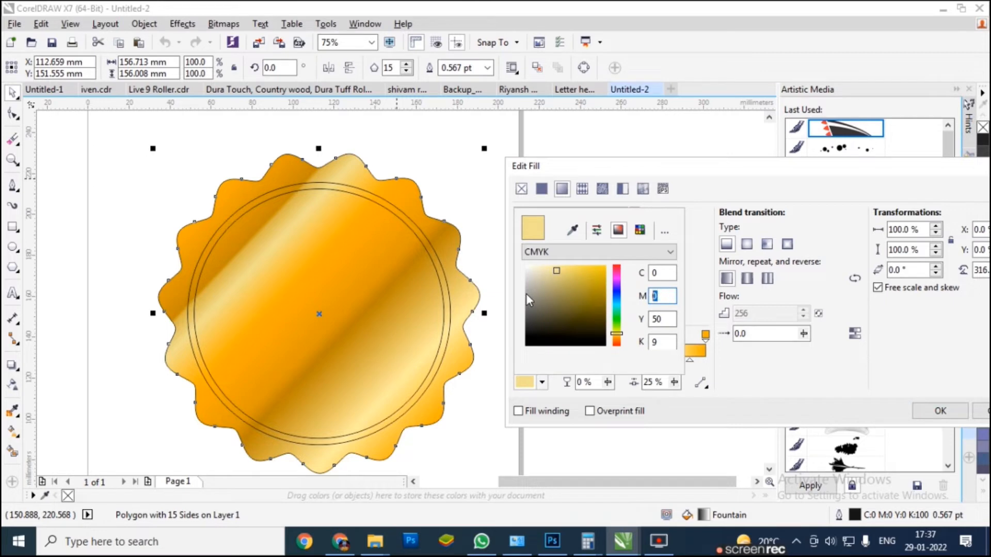
pyautogui.press('Tab')
pyautogui.write('70')
pyautogui.press('Tab')
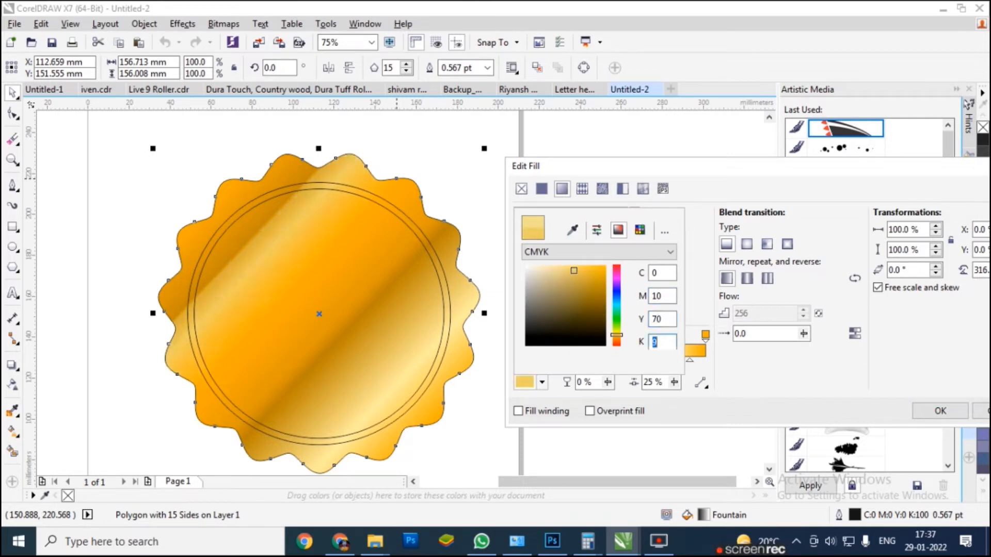
# Step: Try deeper golds for the 25% colour stop, C0 M20 Y100 K9 and C0 M25 Y100 K9
pyautogui.doubleClick(664, 320)
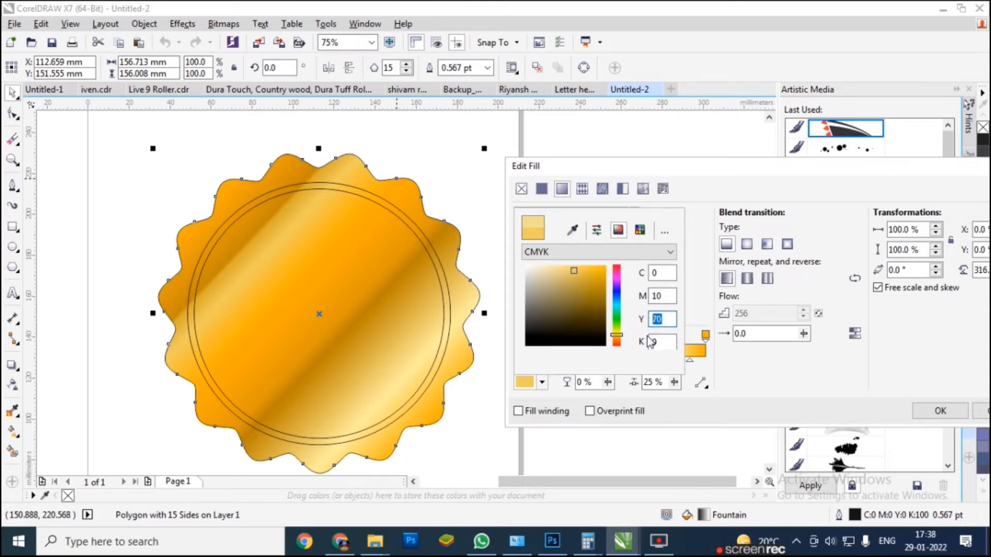
pyautogui.write('100')
pyautogui.doubleClick(658, 296)
pyautogui.write('20')
pyautogui.press('Tab')
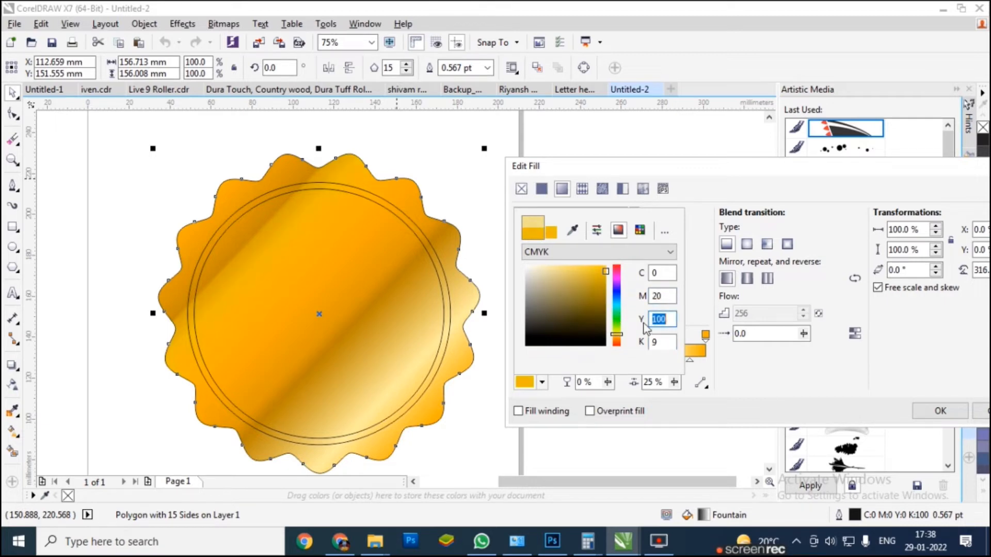
pyautogui.doubleClick(672, 301)
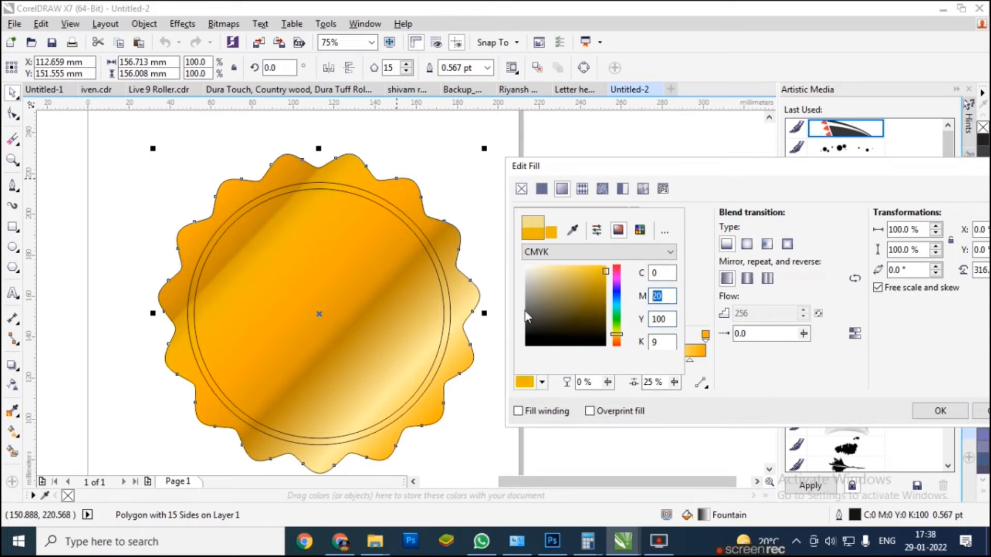
pyautogui.write('25')
pyautogui.press('Tab')
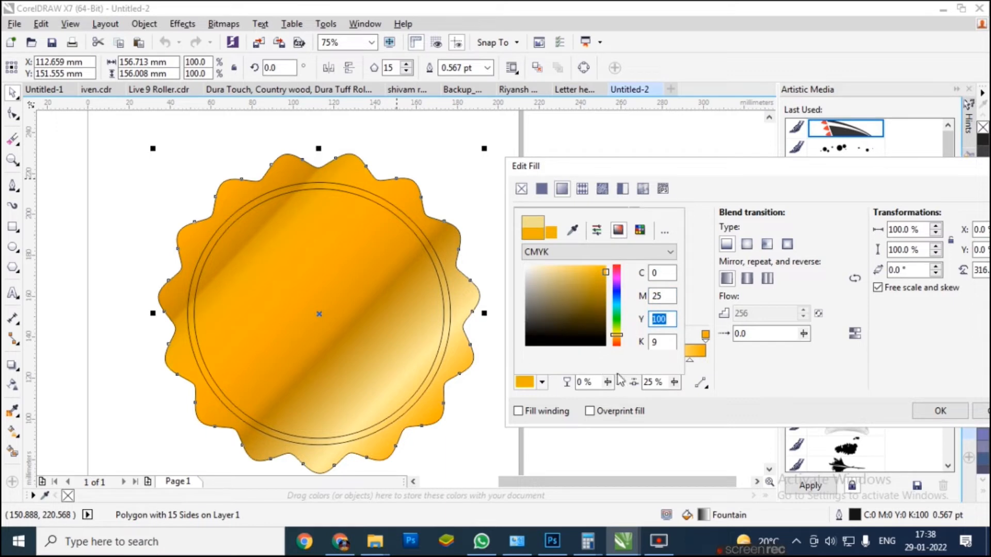
# Step: Brighten the 25% colour stop to C0 M21 Y97 K0 and apply the fountain fill to the scalloped badge
pyautogui.moveTo(607, 274); pyautogui.dragTo(602, 262)
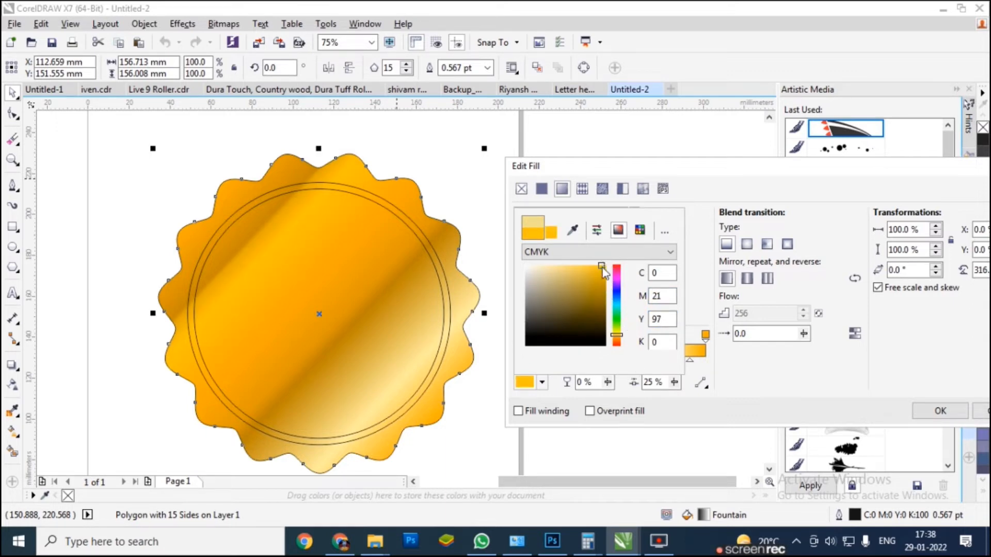
pyautogui.click(771, 418)
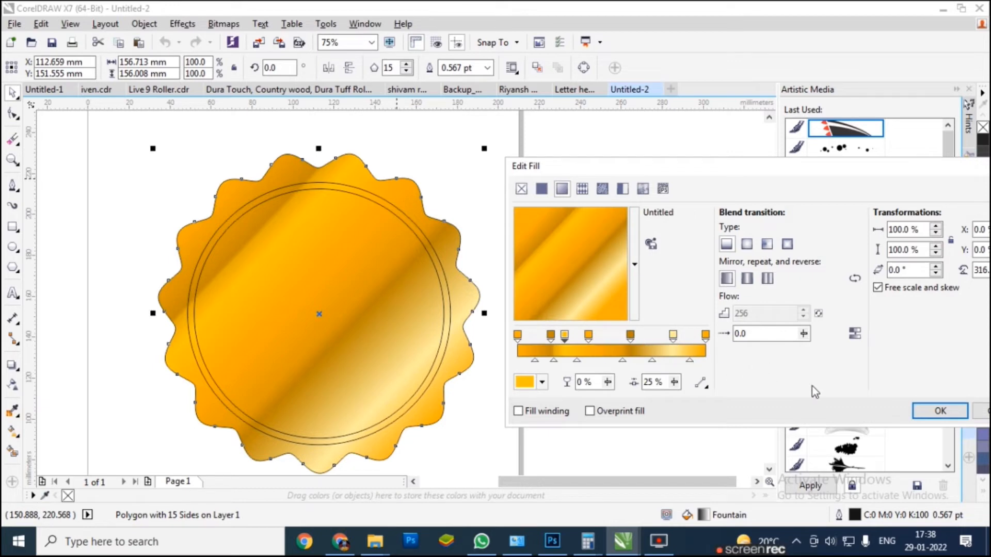
pyautogui.click(927, 411)
# Step: Fill the larger of the two concentric circles with solid yellow, C0 M0 Y100 K0
pyautogui.scroll(2, 364, 235)
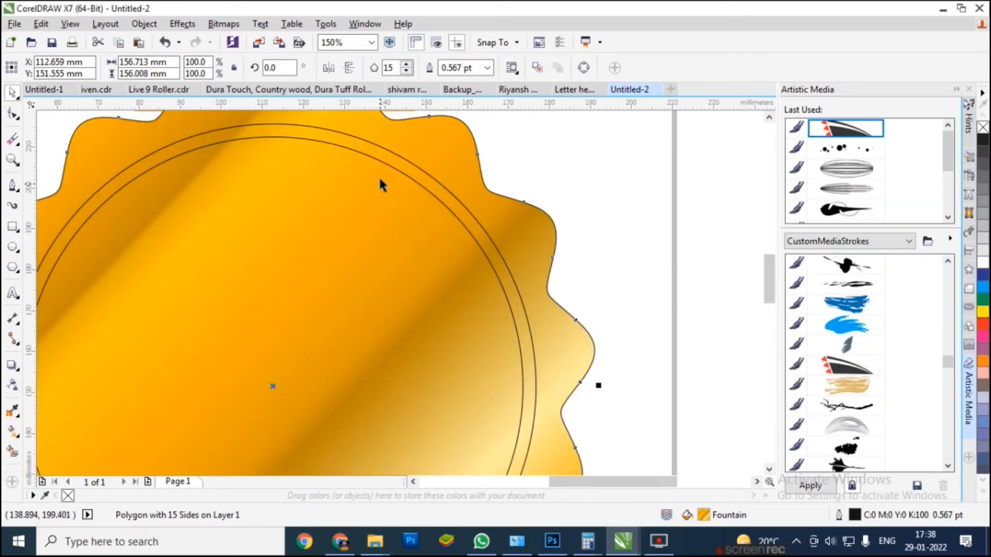
pyautogui.click(380, 155)
pyautogui.scroll(-2, 382, 157)
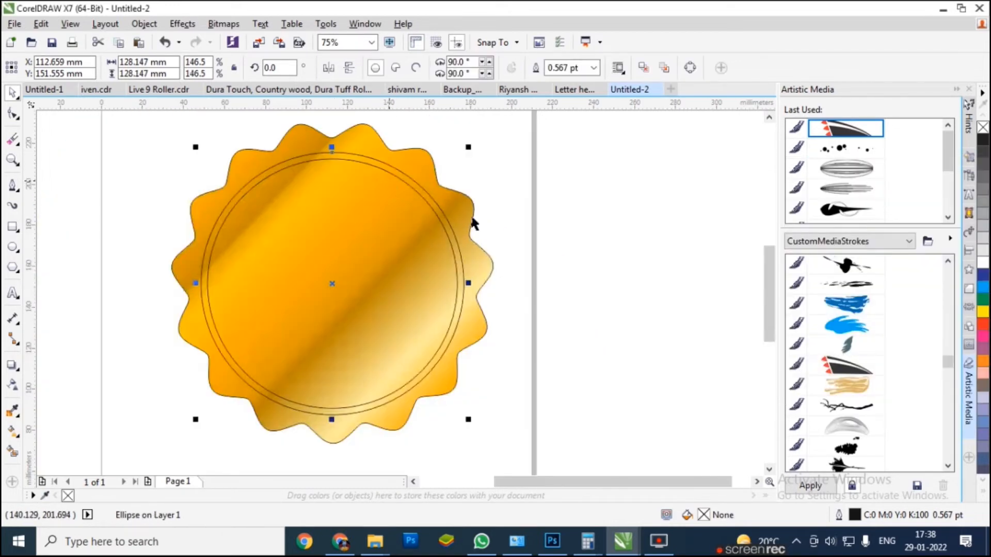
pyautogui.press('F11')
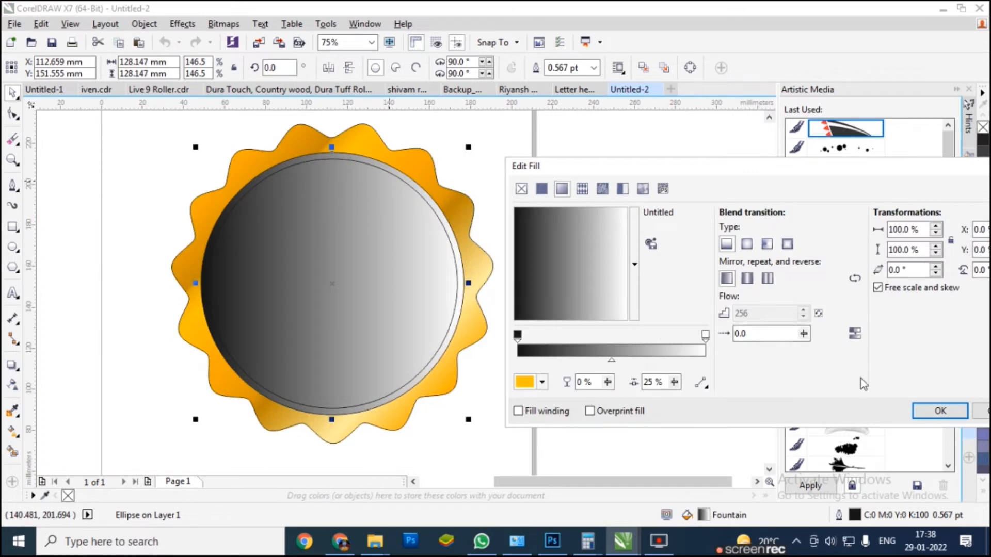
pyautogui.click(980, 410)
pyautogui.click(983, 311)
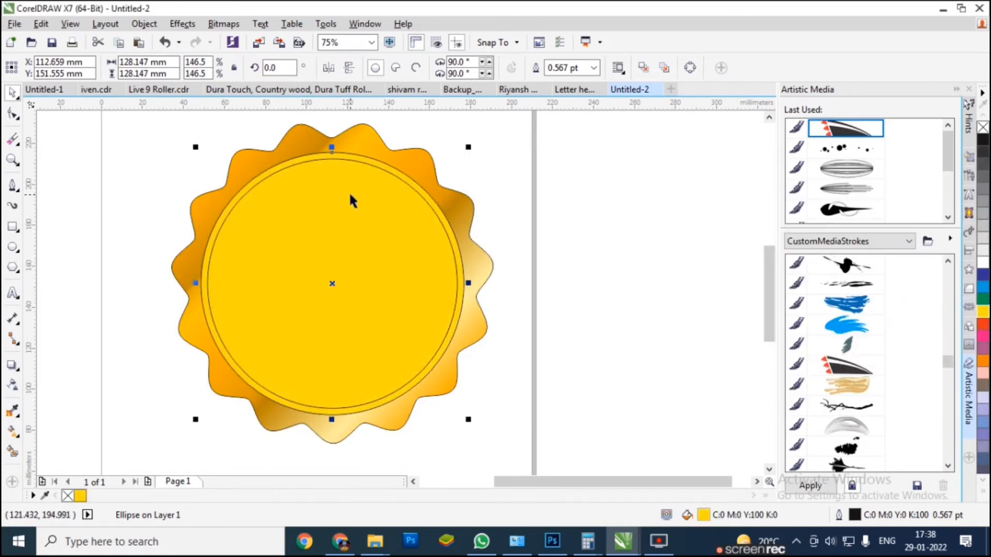
# Step: Give the larger circle a linear fountain fill starting from its yellow, with the end colour set to C0 M35 Y100 K0
pyautogui.press('Tab')
pyautogui.scroll(2, 392, 156)
pyautogui.click(409, 156)
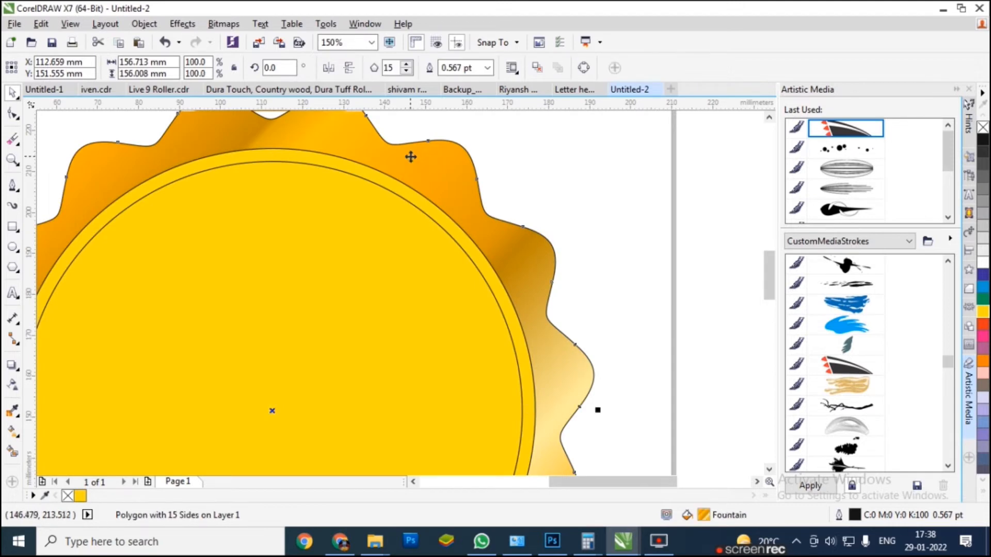
pyautogui.click(398, 192)
pyautogui.press('F11')
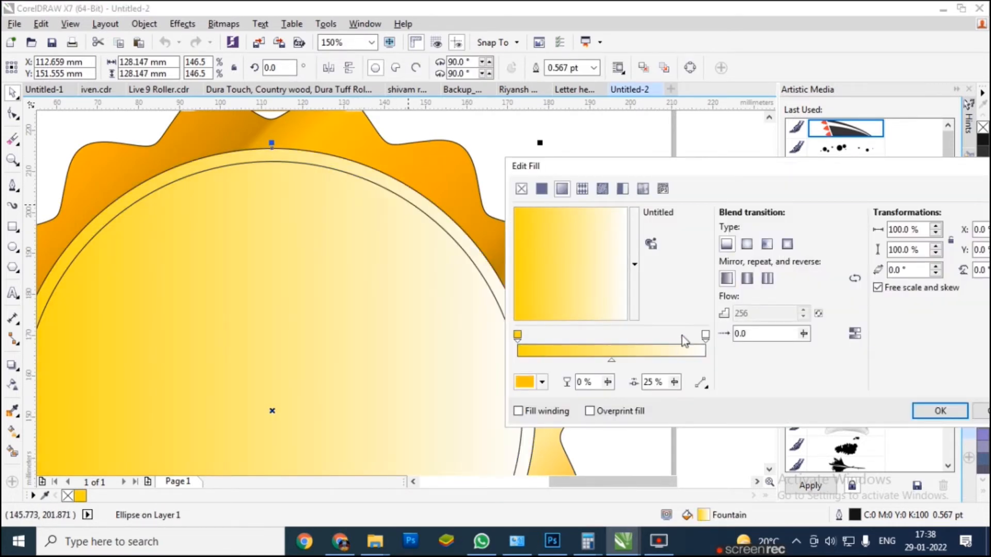
pyautogui.click(705, 336)
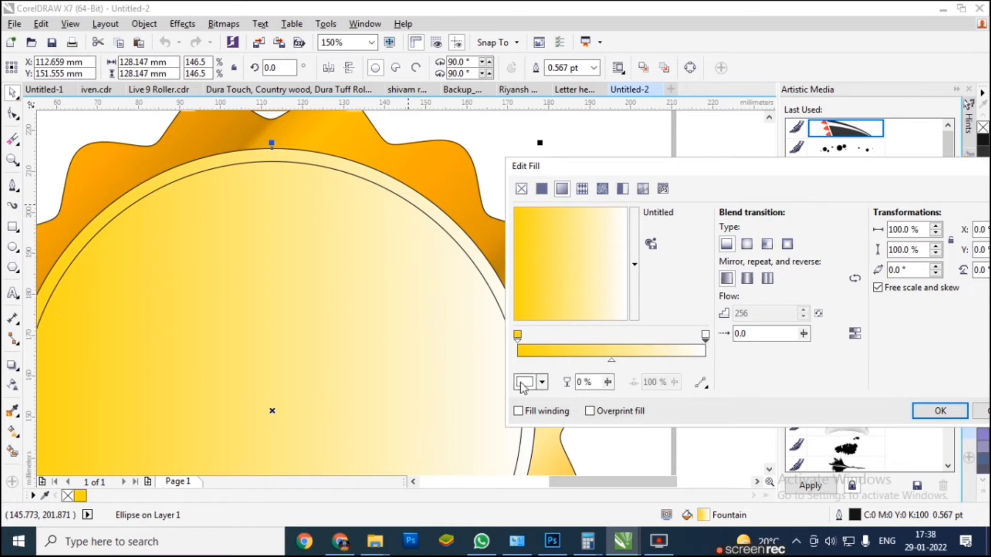
pyautogui.click(541, 383)
pyautogui.click(667, 296)
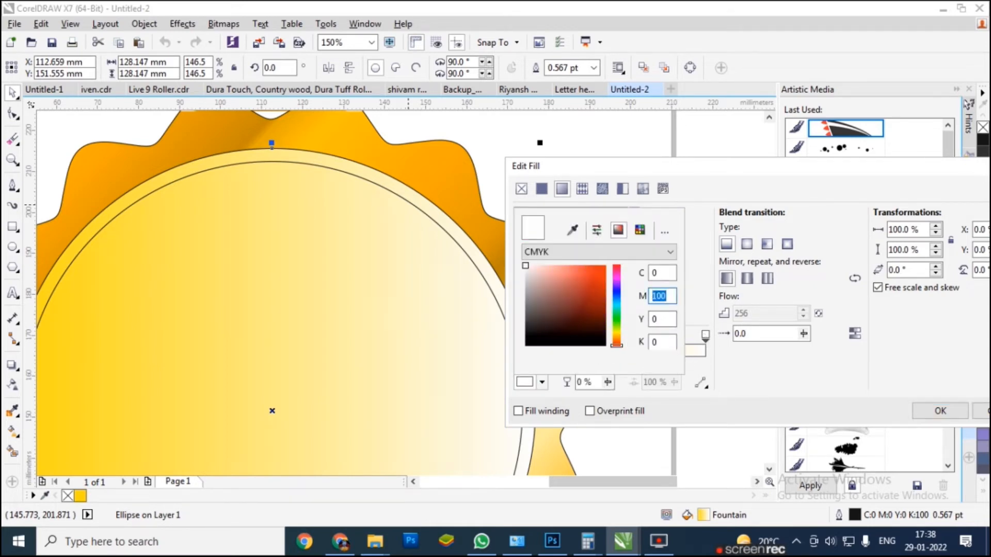
pyautogui.write('35')
pyautogui.press('Tab')
pyautogui.write('100')
pyautogui.press('Tab')
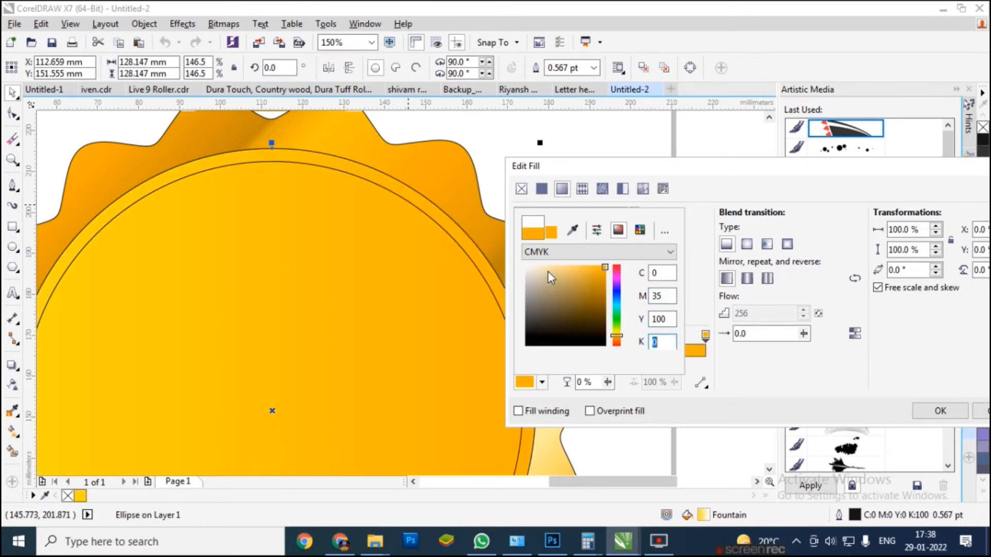
pyautogui.click(818, 407)
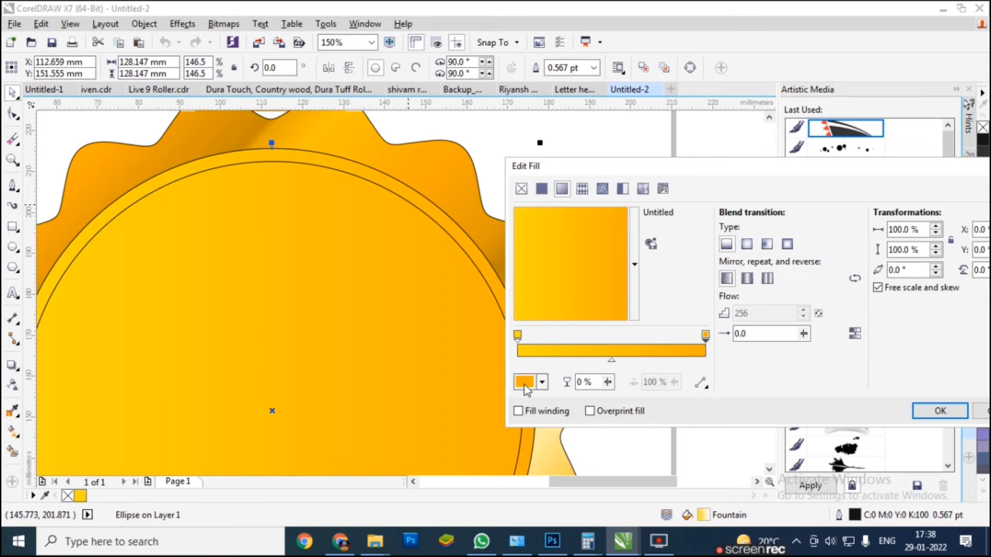
# Step: Darken the end colour of the larger circle's gradient by setting its K value to 10
pyautogui.click(522, 384)
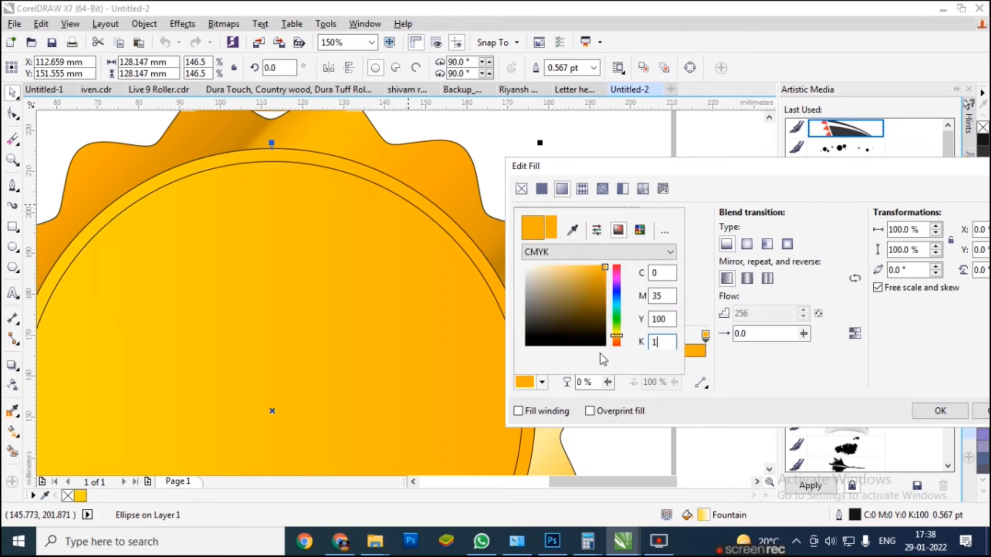
pyautogui.click(667, 340)
pyautogui.write('10')
pyautogui.press('Return')
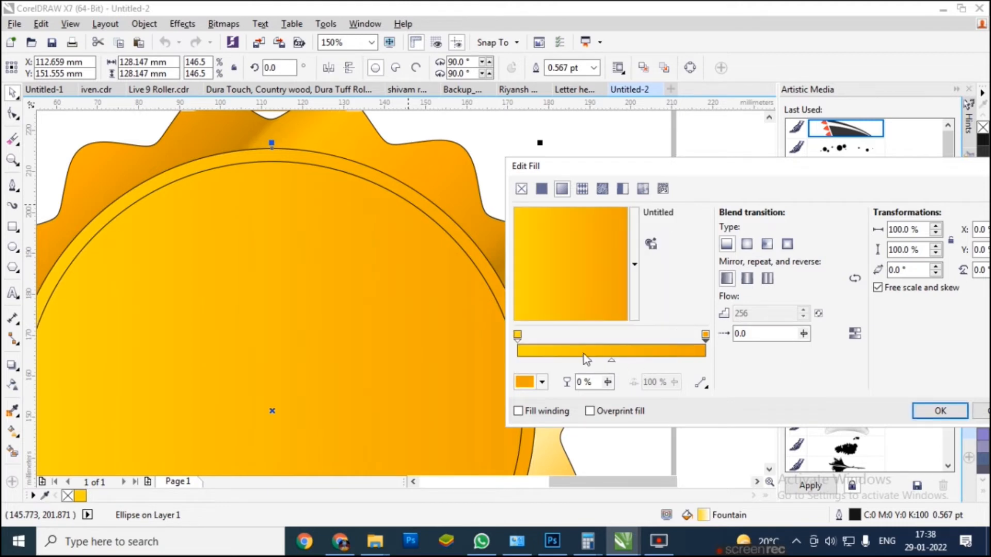
# Step: Add a yellow colour stop at 22% of the larger circle's gradient and apply the fill
pyautogui.click(519, 341)
pyautogui.doubleClick(519, 341)
pyautogui.moveTo(520, 340); pyautogui.dragTo(561, 339)
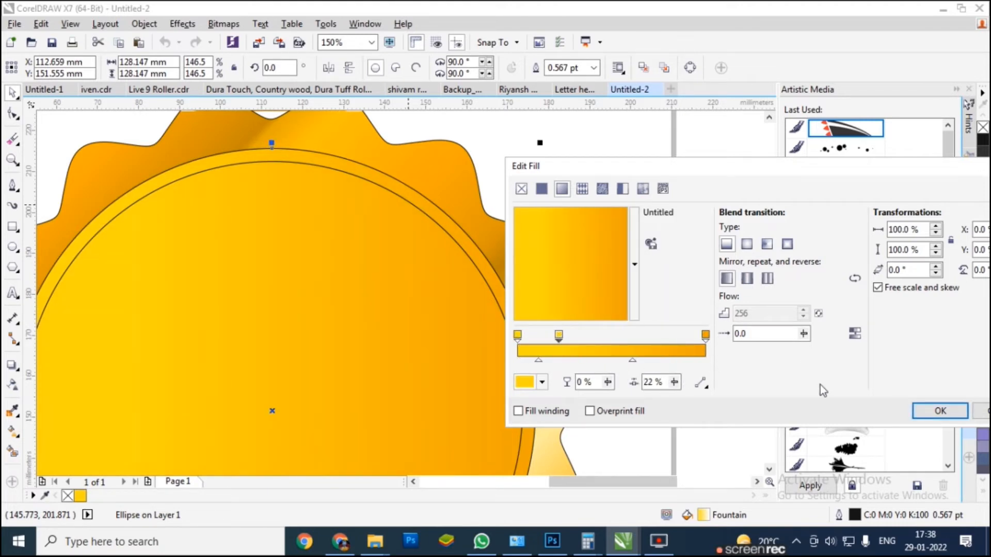
pyautogui.click(960, 411)
# Step: Copy the larger circle's fountain fill onto the smaller inner circle and select the smaller circle
pyautogui.scroll(-1, 443, 221)
pyautogui.scroll(1, 443, 216)
pyautogui.click(445, 209)
pyautogui.moveTo(446, 209); pyautogui.dragTo(465, 264)
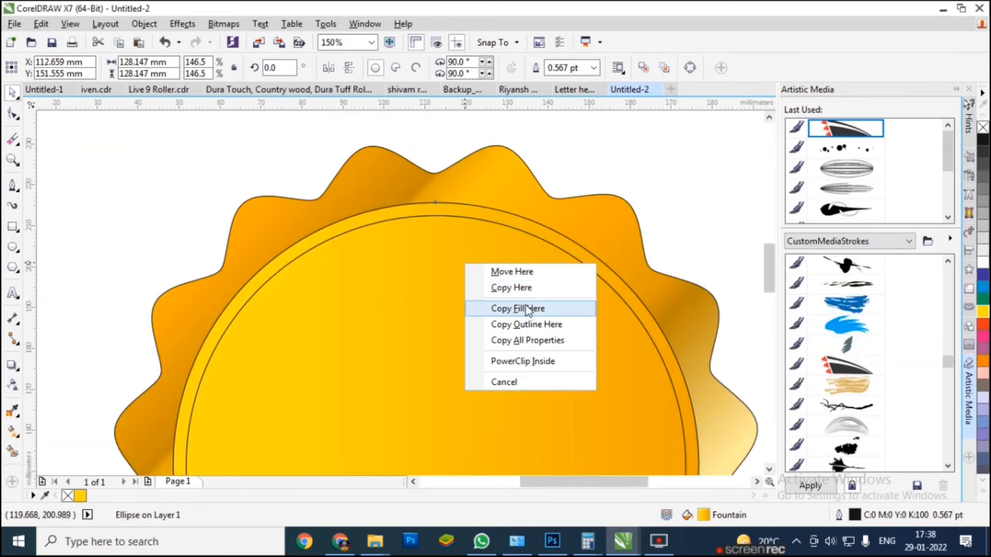
pyautogui.click(528, 309)
pyautogui.scroll(-1, 433, 228)
pyautogui.click(451, 263)
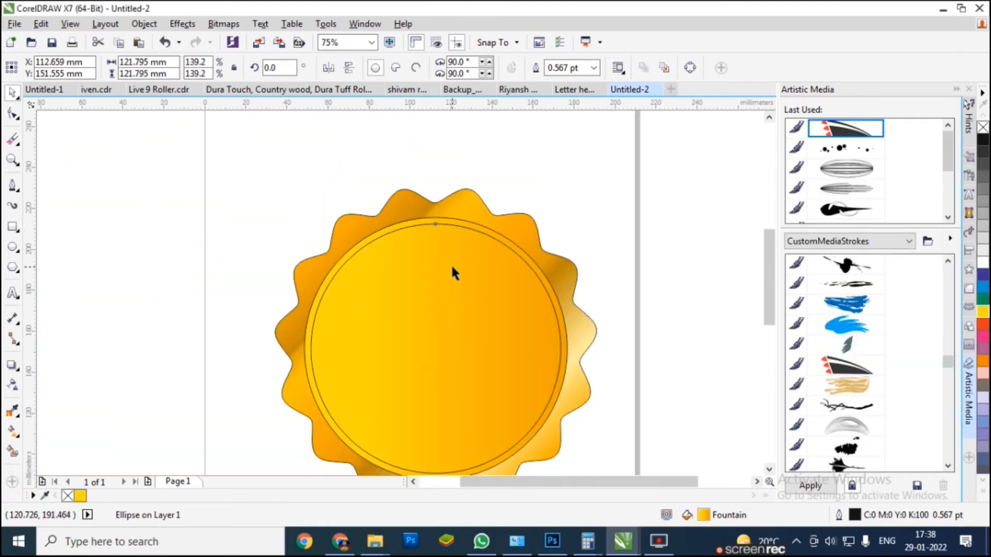
# Step: Mirror the smaller inner circle horizontally so that its gradient runs in the opposite direction to the larger circle's
pyautogui.click(330, 69)
pyautogui.click(591, 238)
pyautogui.scroll(-1, 485, 244)
pyautogui.scroll(2, 454, 235)
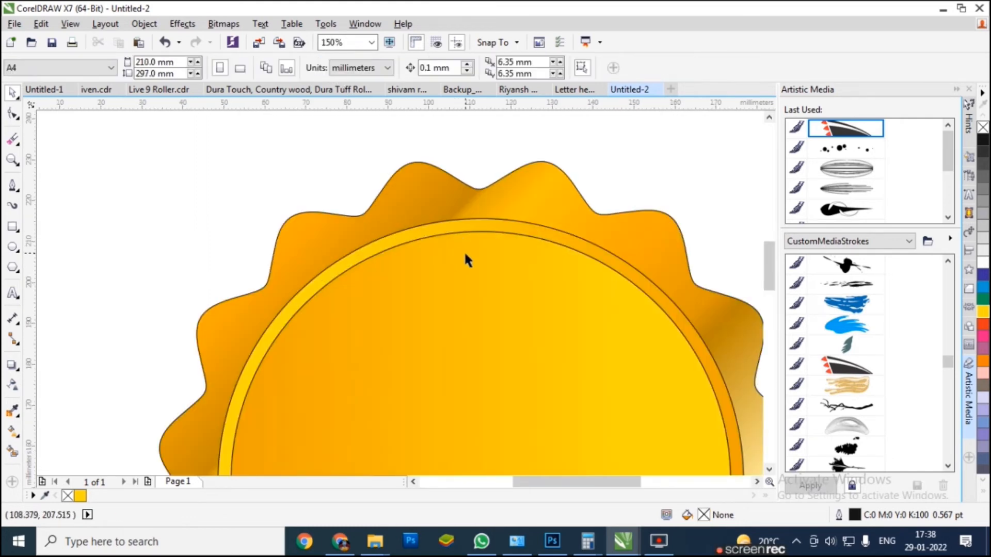
# Step: Remove the outlines from both inner circles and from the scalloped badge shape
pyautogui.click(459, 236)
pyautogui.keyDown('shift'); pyautogui.click(500, 225); pyautogui.keyUp('shift')
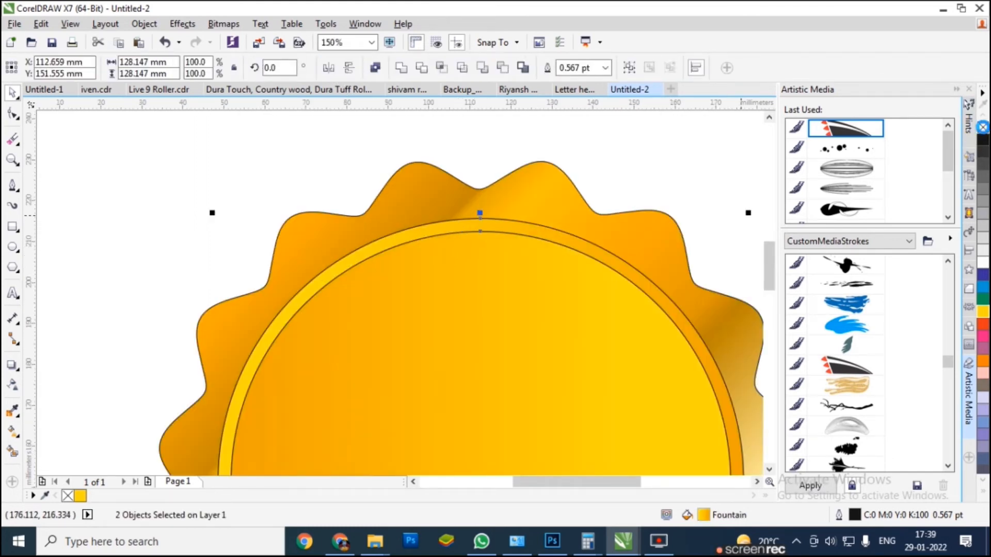
pyautogui.rightClick(983, 127)
pyautogui.scroll(-1, 241, 229)
pyautogui.click(453, 196)
pyautogui.click(428, 222)
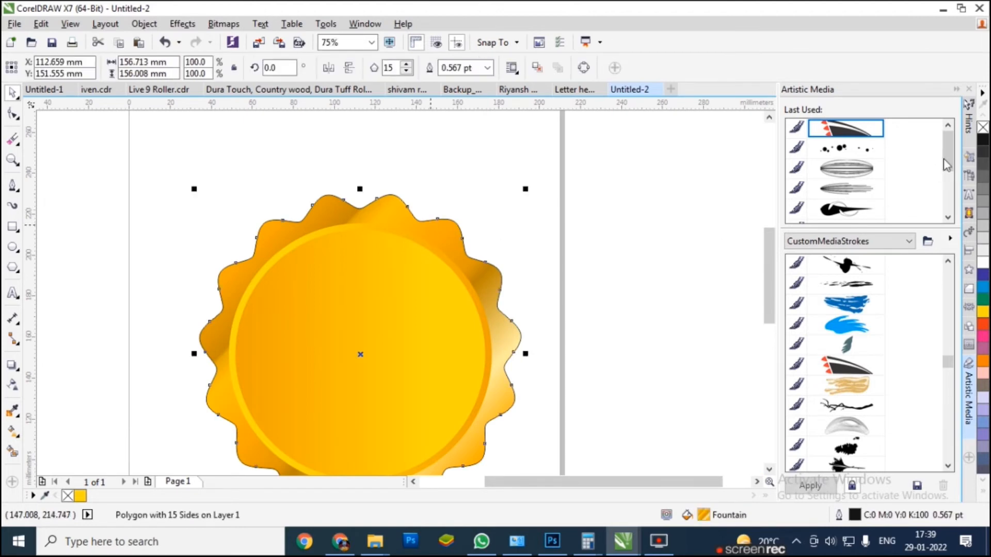
pyautogui.rightClick(982, 127)
pyautogui.click(621, 188)
pyautogui.scroll(-1, 371, 193)
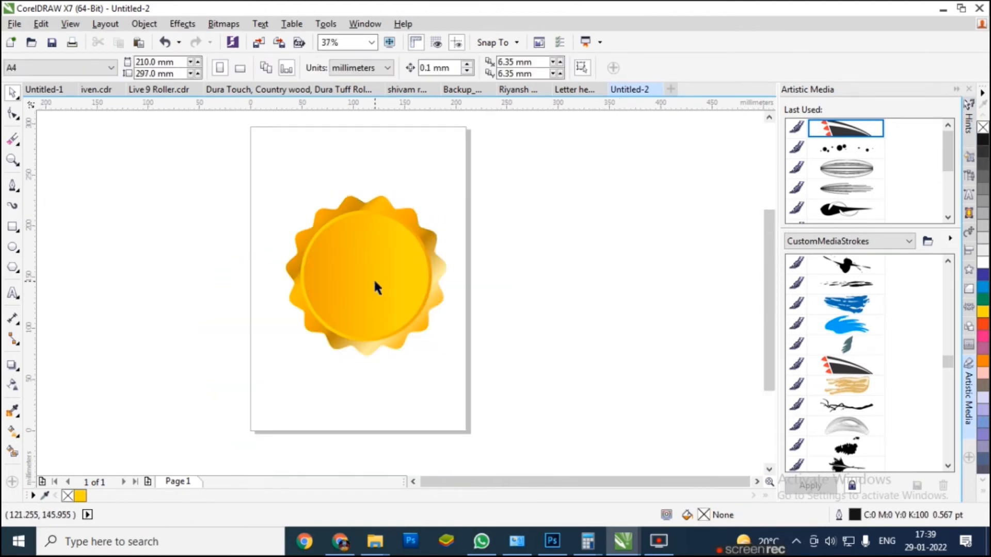
# Step: Add the artistic text "Quality" inside the smaller circle
pyautogui.scroll(1, 373, 278)
pyautogui.click(362, 290)
pyautogui.click(576, 331)
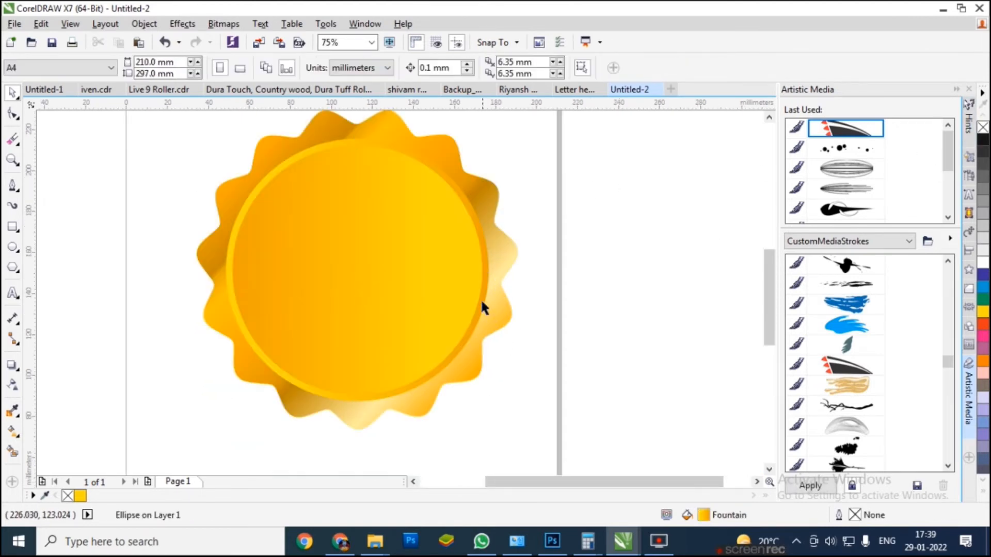
pyautogui.scroll(-1, 478, 296)
pyautogui.scroll(1, 442, 243)
pyautogui.click(389, 272)
pyautogui.press('F8')
pyautogui.click(382, 311)
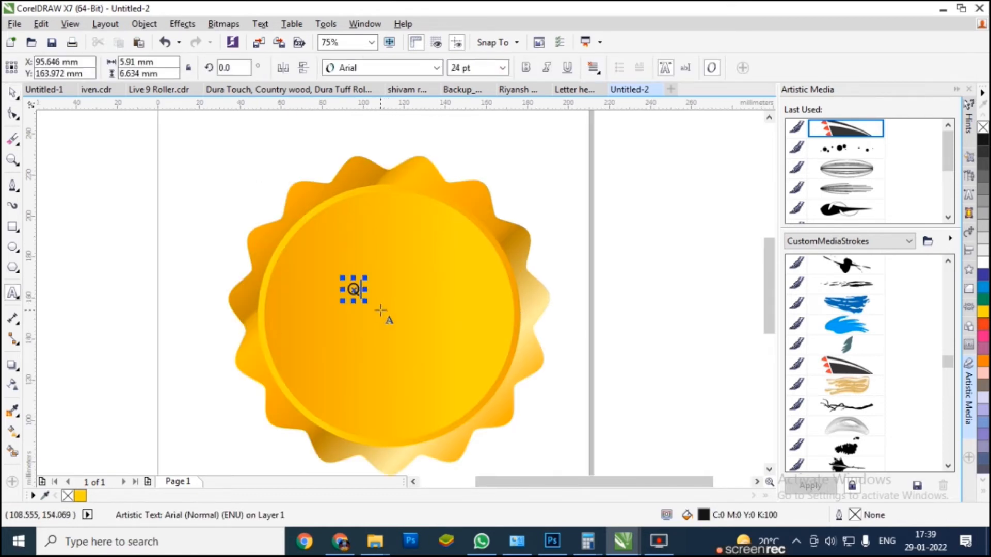
pyautogui.write('Quality')
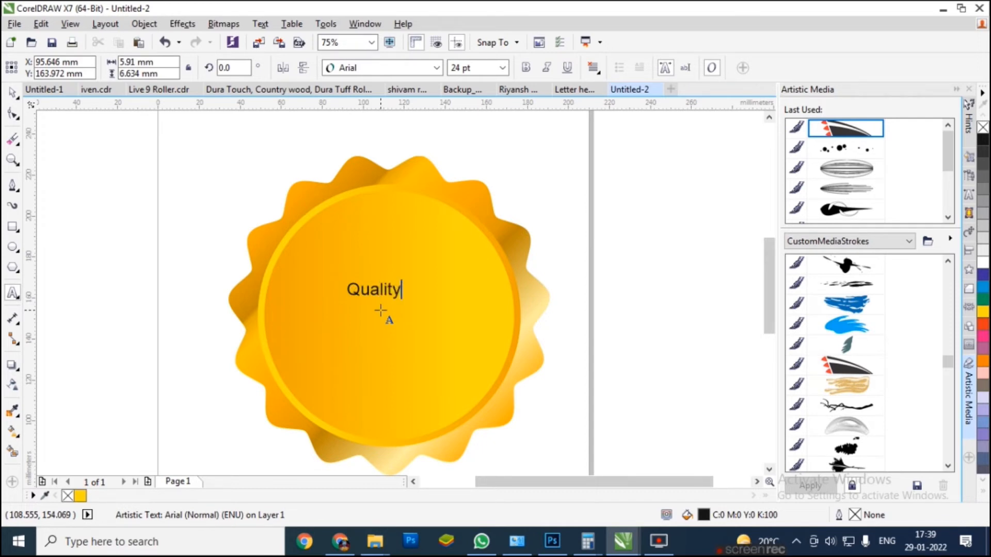
# Step: Enlarge the "Quality" text to about 73 pt and centre it horizontally and vertically on the inner circle
pyautogui.hotkey('ctrl', 'space')
pyautogui.moveTo(407, 303); pyautogui.dragTo(514, 336)
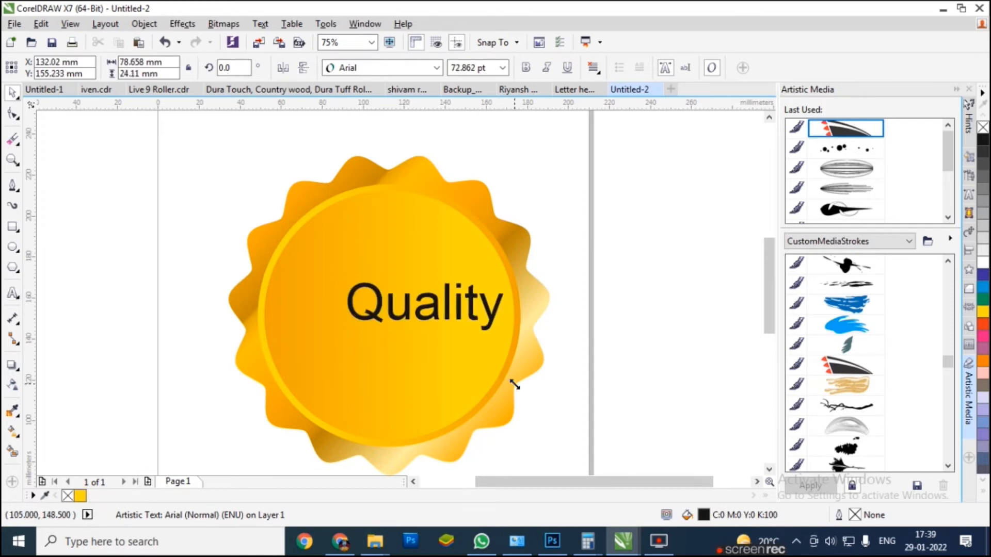
pyautogui.keyDown('shift'); pyautogui.click(396, 256); pyautogui.keyUp('shift')
pyautogui.press('c')
pyautogui.press('e')
pyautogui.keyDown('shift'); pyautogui.click(396, 255); pyautogui.keyUp('shift')
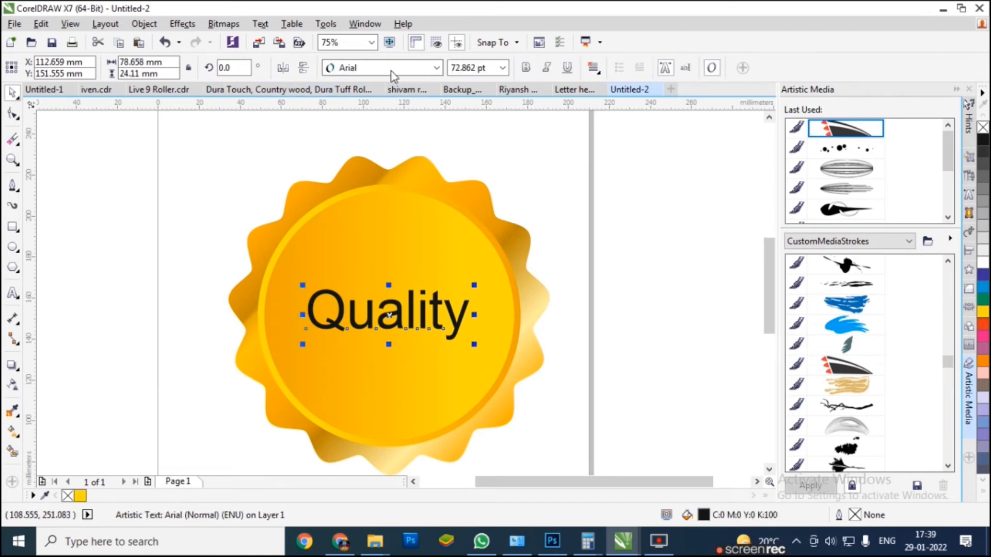
# Step: Set the font of the "Quality" text to Master Of Break and centre it again on the circle
pyautogui.click(390, 71)
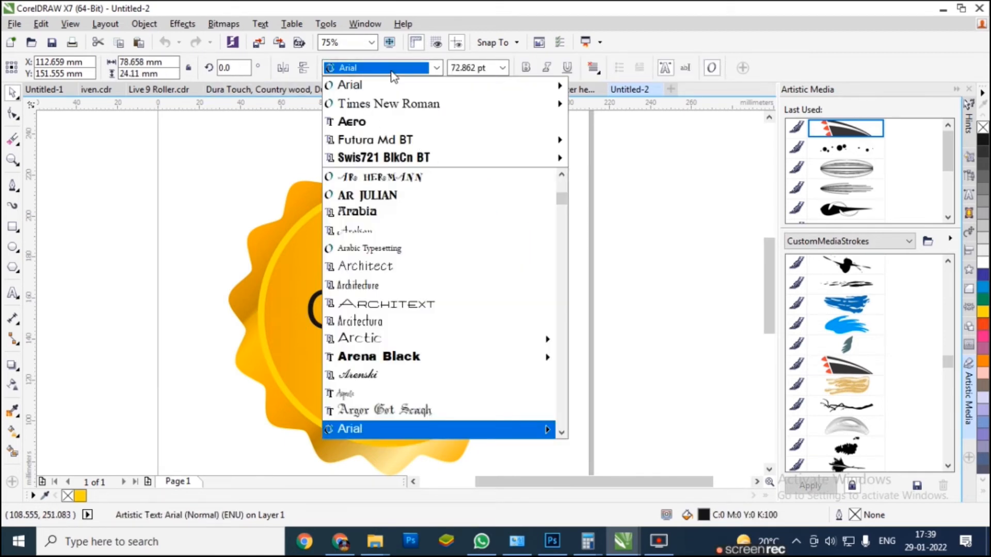
pyautogui.write('mas')
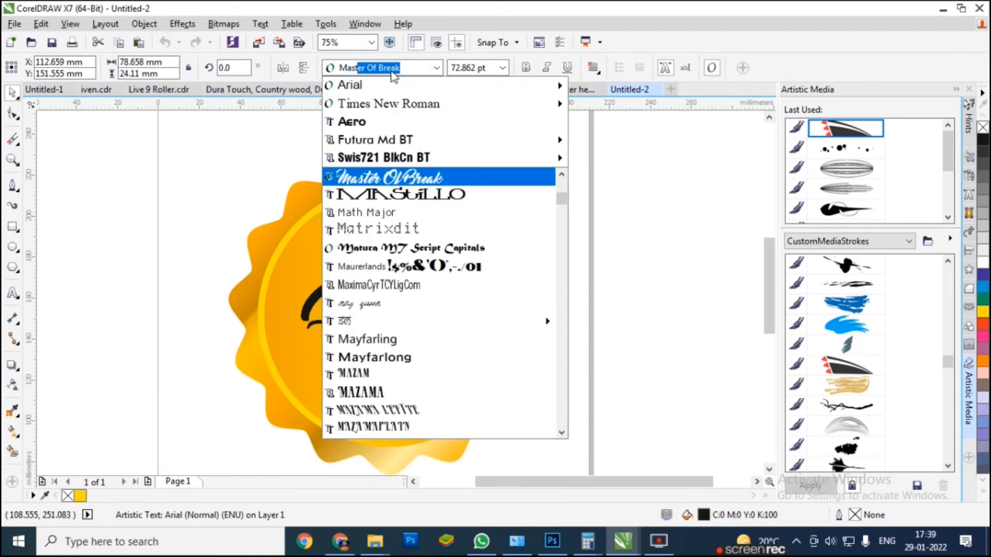
pyautogui.press('Return')
pyautogui.keyDown('shift'); pyautogui.click(404, 258); pyautogui.keyUp('shift')
pyautogui.press('c')
pyautogui.press('e')
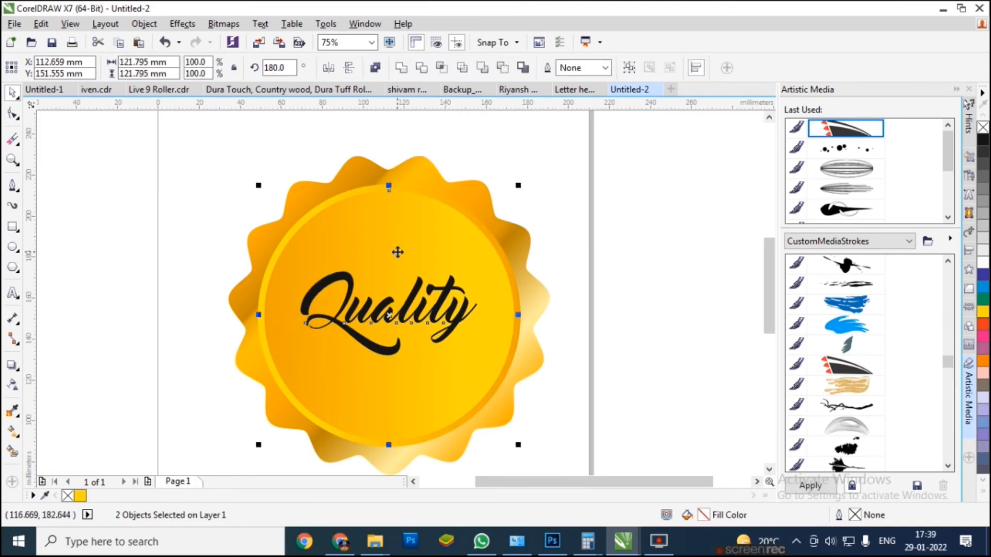
# Step: Enlarge the "Quality" text to about 85 pt and move it slightly down
pyautogui.keyDown('shift'); pyautogui.click(495, 400); pyautogui.keyUp('shift')
pyautogui.moveTo(479, 364); pyautogui.dragTo(496, 374)
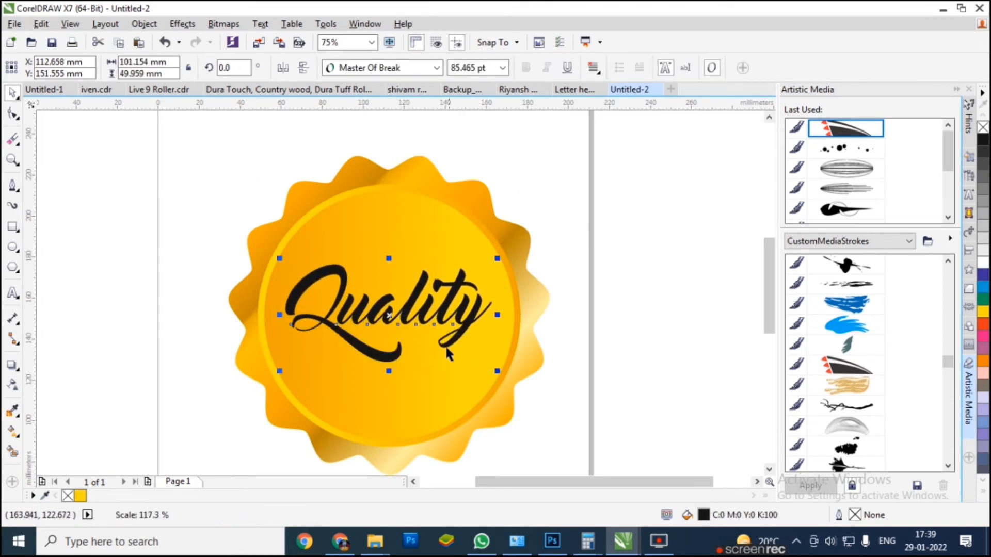
pyautogui.moveTo(425, 326); pyautogui.dragTo(423, 329)
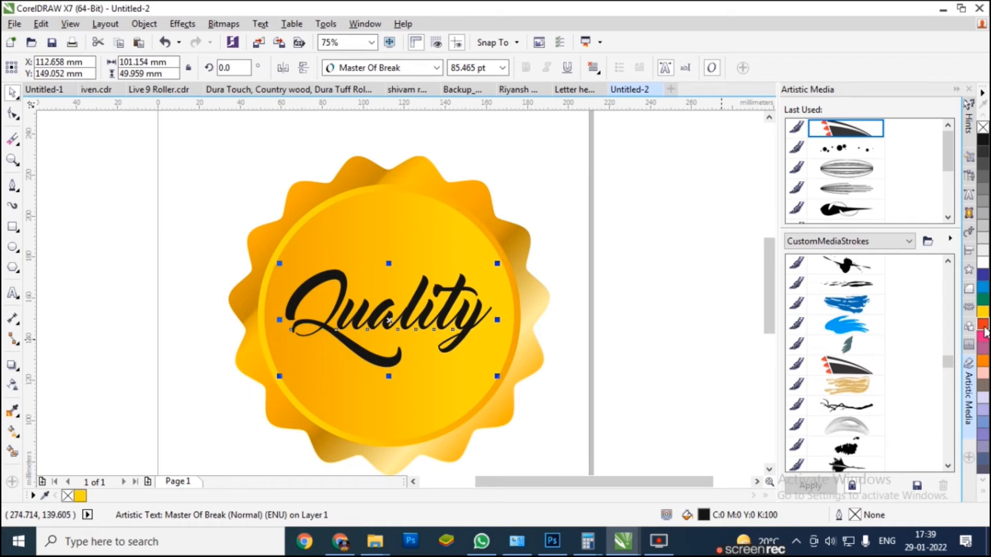
# Step: Fill the "Quality" text with red C0 M100 Y100 K0 and enlarge it to about 90 pt, slightly lower on the badge
pyautogui.click(982, 323)
pyautogui.moveTo(501, 375); pyautogui.dragTo(503, 379)
pyautogui.hotkey('ctrl', 'z')
pyautogui.click(470, 325)
pyautogui.scroll(2, 366, 320)
pyautogui.moveTo(383, 318); pyautogui.dragTo(382, 324)
pyautogui.scroll(-2, 442, 365)
# Step: Add the artistic text "Best" above the word "Quality" on the badge
pyautogui.press('F8')
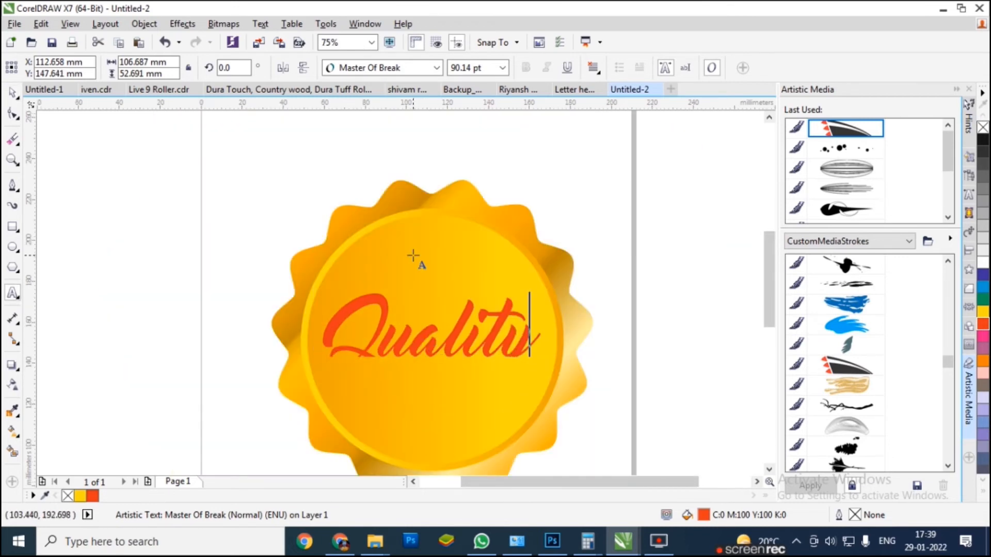
pyautogui.click(416, 257)
pyautogui.scroll(2, 449, 281)
pyautogui.write('Best')
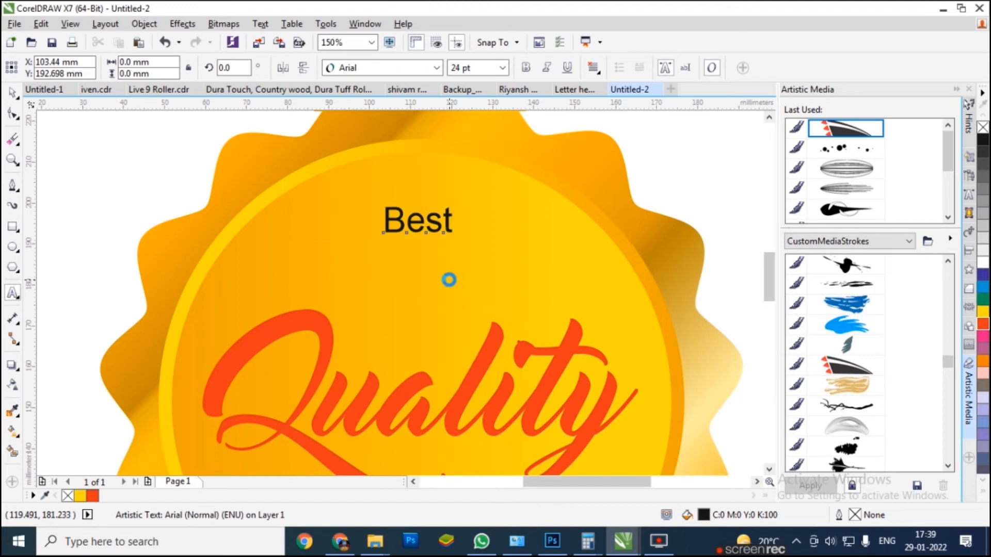
# Step: Make the "Best" text bold italic at about 33 pt and place it just above the middle of "Quality"
pyautogui.hotkey('ctrl', 'space')
pyautogui.click(533, 71)
pyautogui.click(547, 68)
pyautogui.moveTo(439, 232); pyautogui.dragTo(438, 358)
pyautogui.scroll(-4, 394, 247)
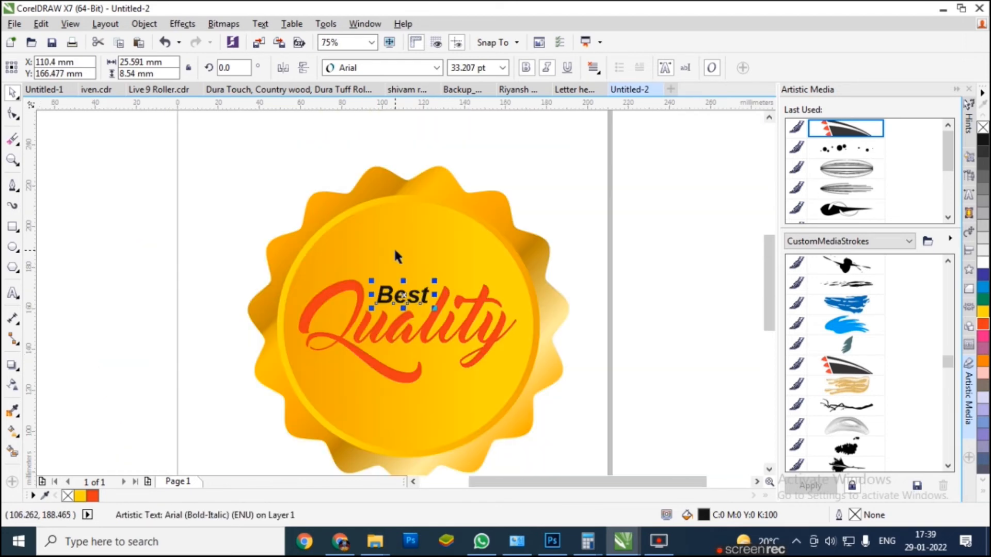
pyautogui.press('Escape')
# Step: Draw a closed slanted ribbon tail with a notched end, about 80 by 114 mm, below the badge and fill it with red
pyautogui.scroll(2, 391, 334)
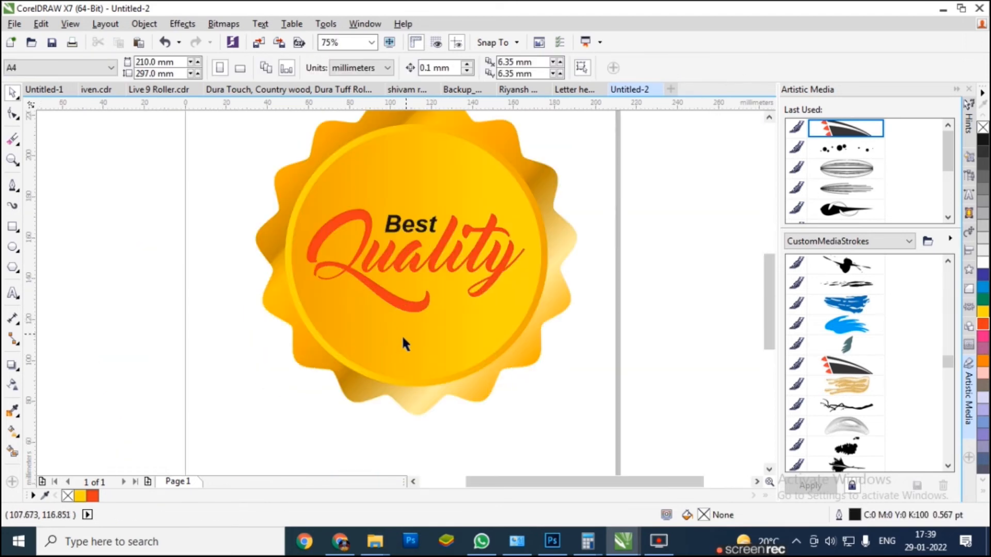
pyautogui.scroll(-2, 407, 330)
pyautogui.scroll(2, 349, 395)
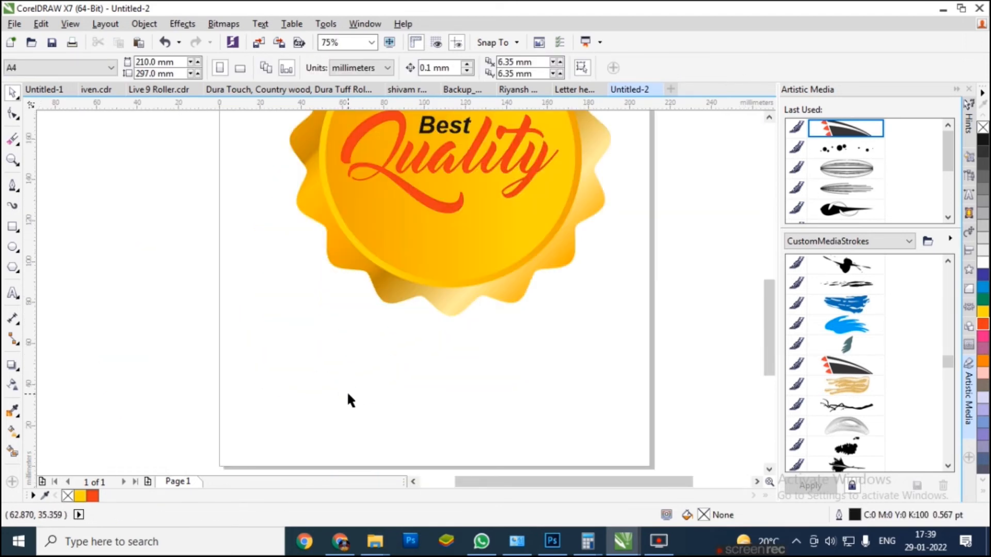
pyautogui.click(12, 185)
pyautogui.click(396, 215)
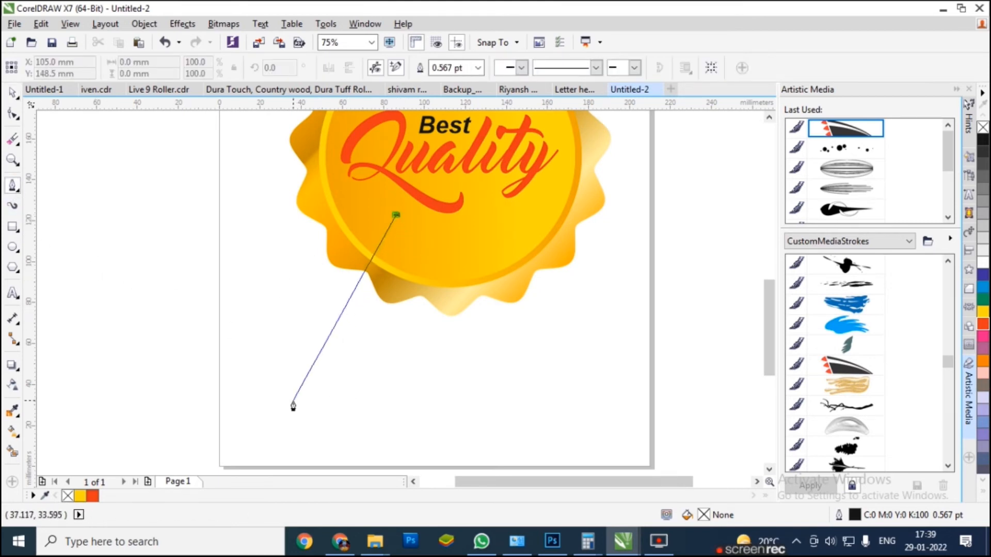
pyautogui.click(282, 427)
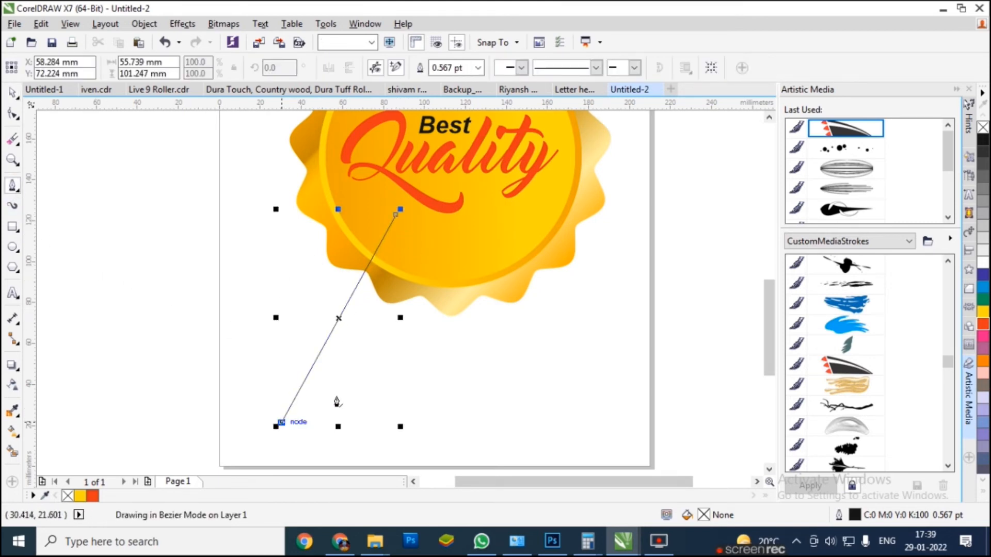
pyautogui.click(343, 395)
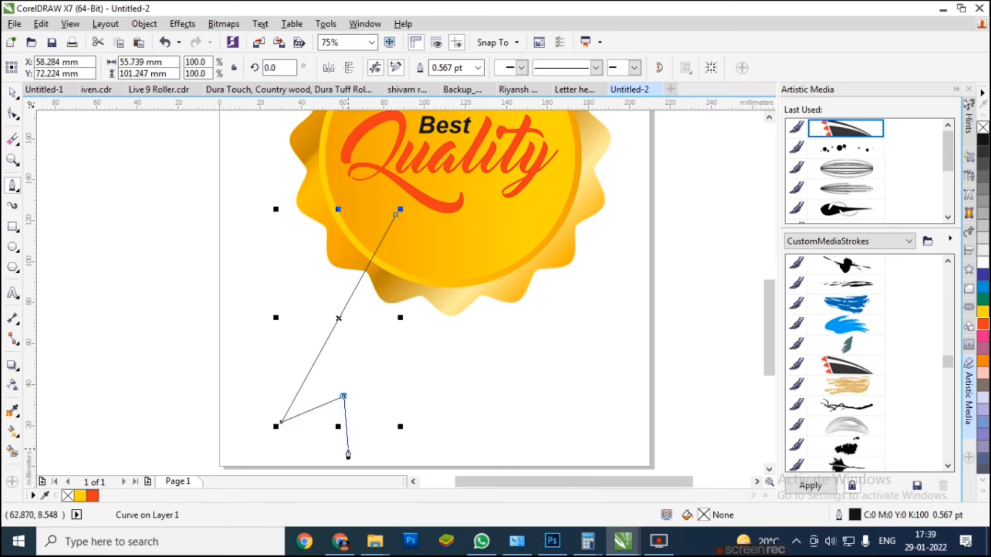
pyautogui.click(348, 449)
pyautogui.click(445, 235)
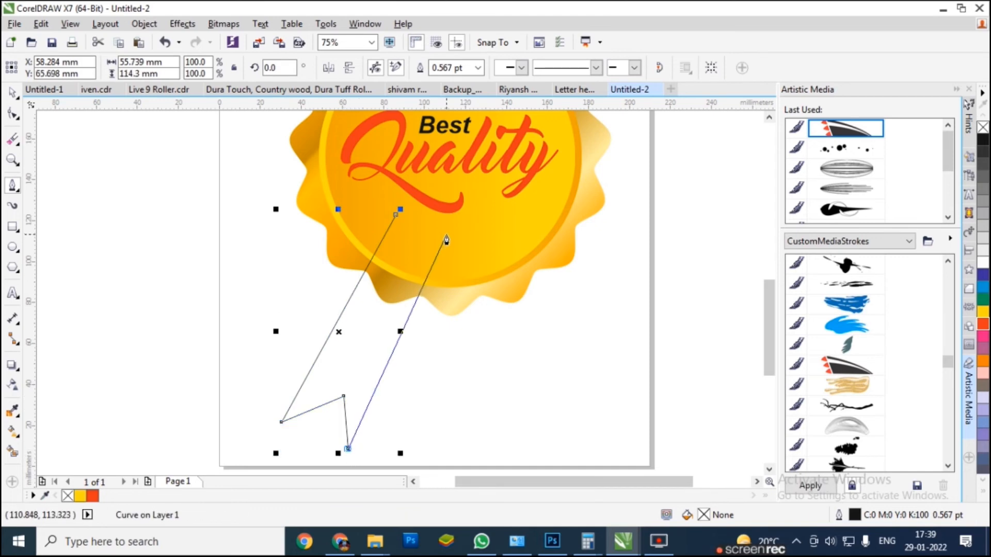
pyautogui.click(396, 215)
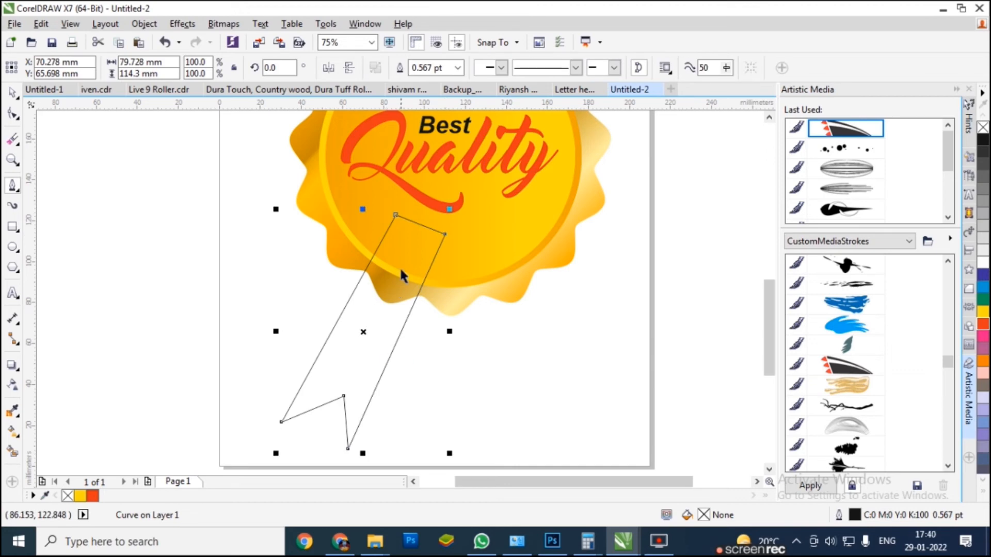
pyautogui.scroll(-1, 401, 274)
pyautogui.click(983, 325)
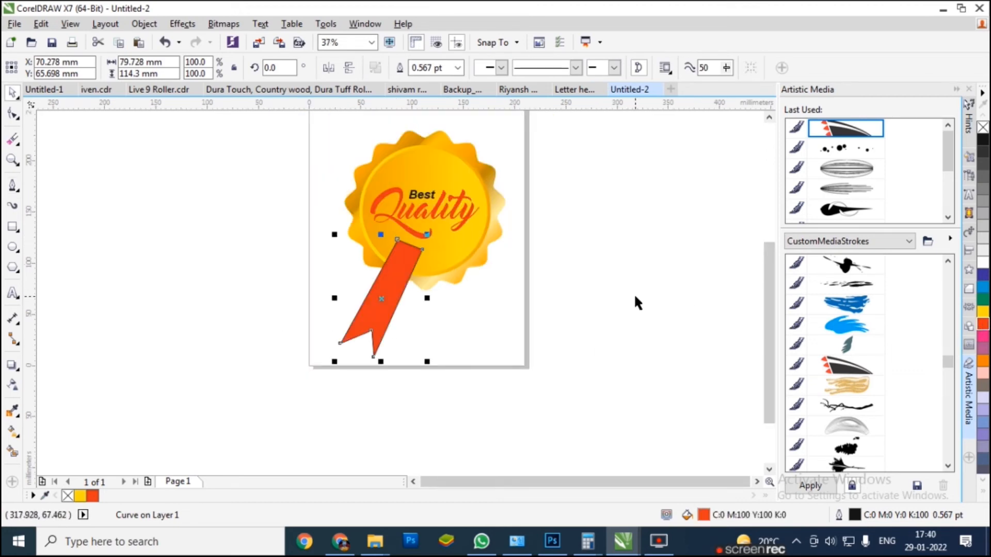
# Step: Give the ribbon tail a linear fountain fill starting from its red, with the end colour set to C0 M100 Y100 K40
pyautogui.press('F11')
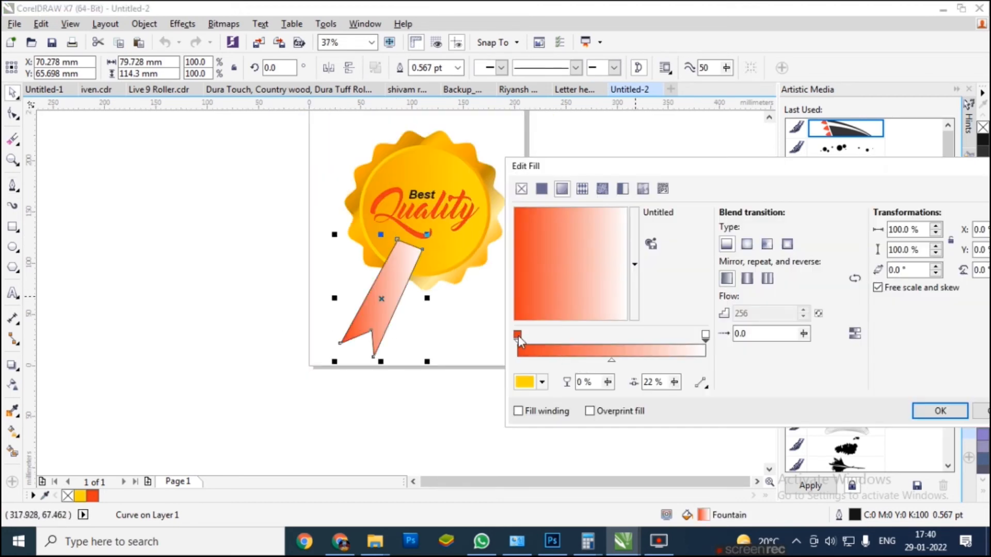
pyautogui.click(705, 351)
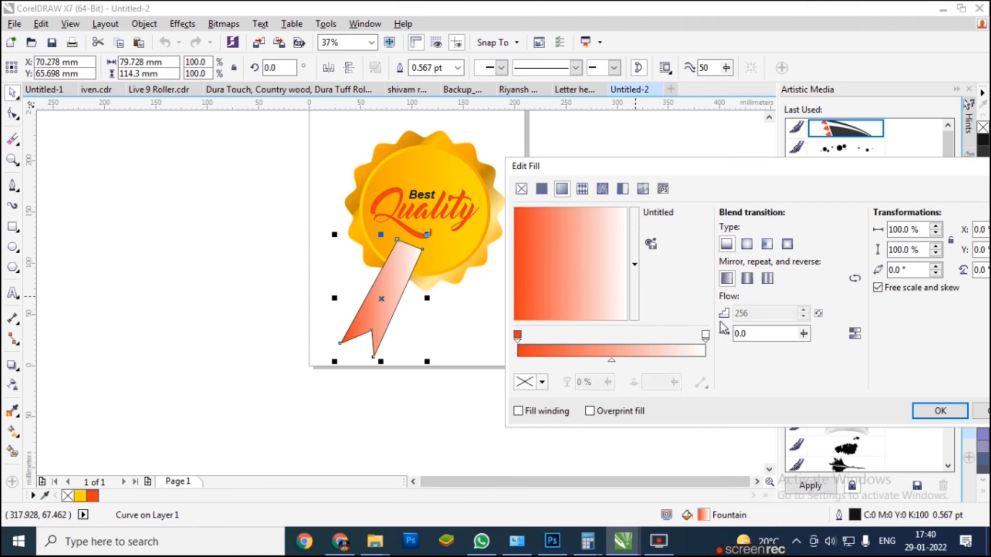
pyautogui.click(706, 335)
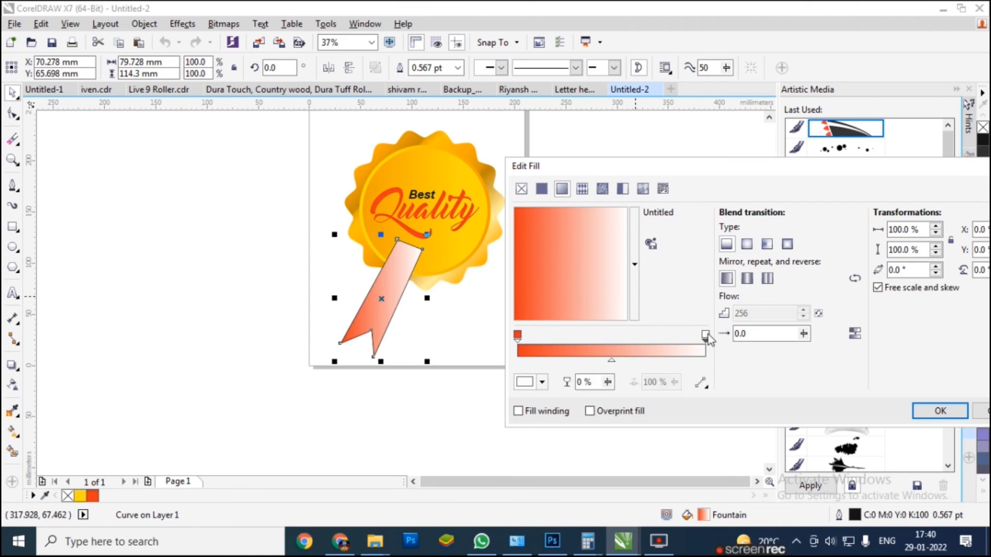
pyautogui.click(525, 387)
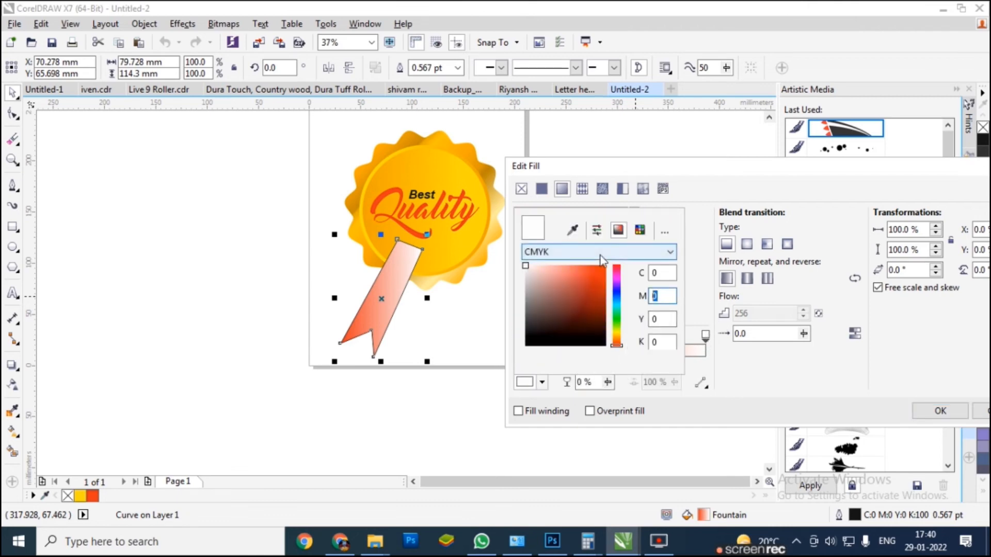
pyautogui.press('Tab')
pyautogui.write('100')
pyautogui.press('Tab')
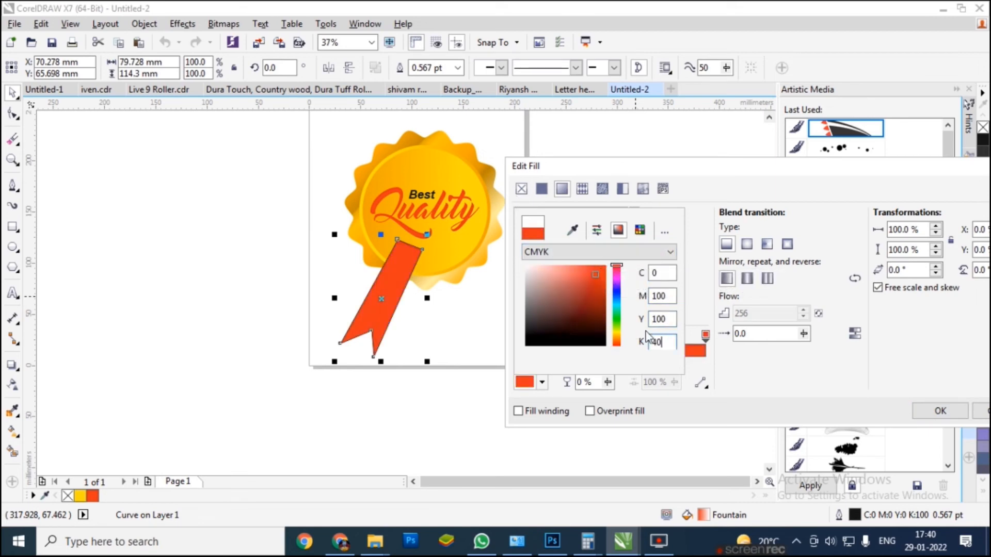
pyautogui.click(661, 295)
pyautogui.click(808, 414)
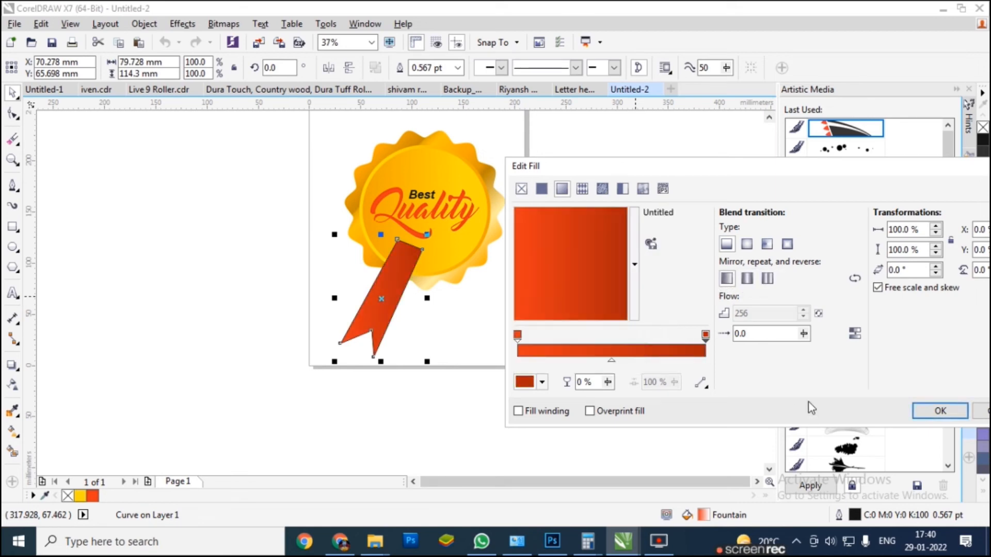
# Step: Disable free scale and skew for the ribbon's gradient, reverse its colours and rotate it to about 261°
pyautogui.click(878, 287)
pyautogui.click(855, 278)
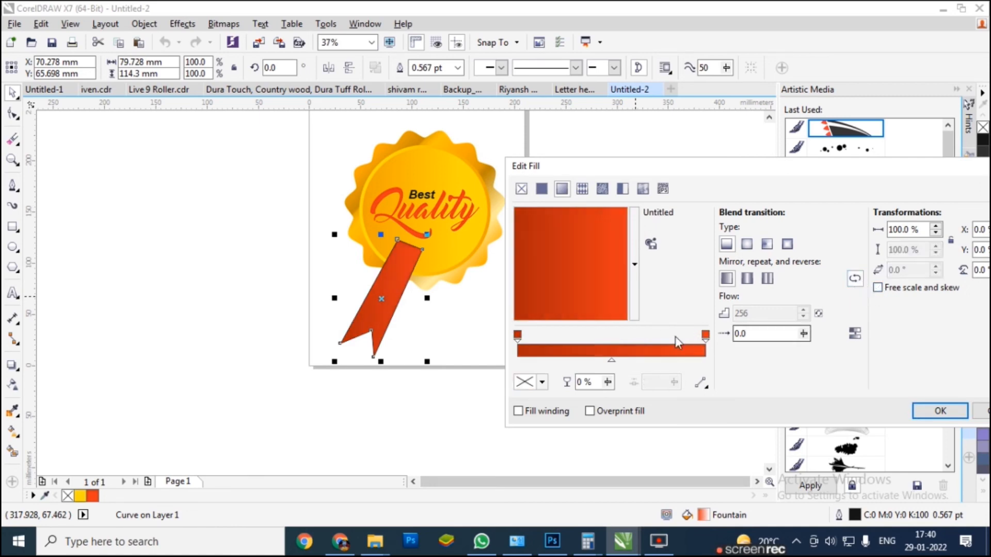
pyautogui.click(614, 370)
# Step: Add a red colour stop at 67% and a dark red one at 30% of the ribbon's gradient and apply the fill
pyautogui.moveTo(705, 335); pyautogui.dragTo(642, 341)
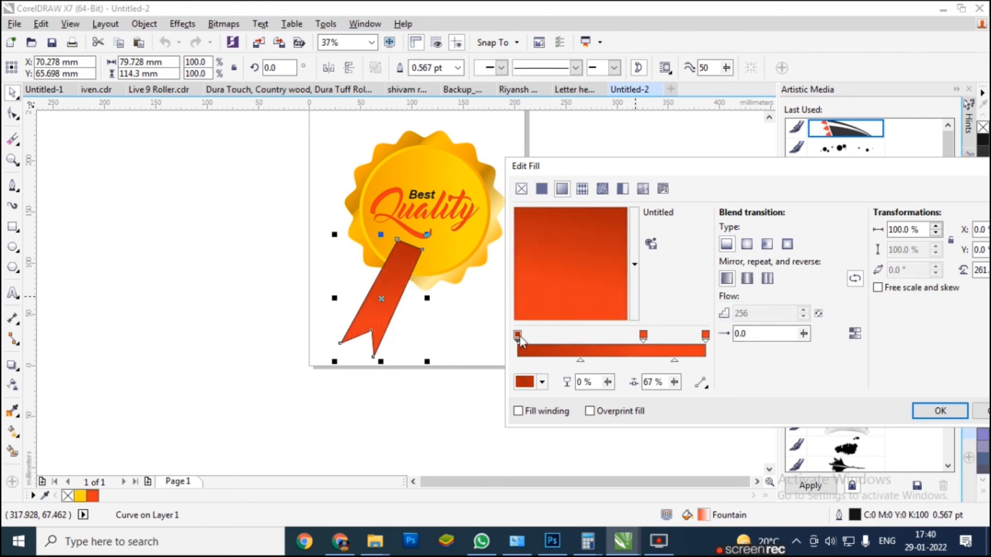
pyautogui.moveTo(520, 338); pyautogui.dragTo(573, 336)
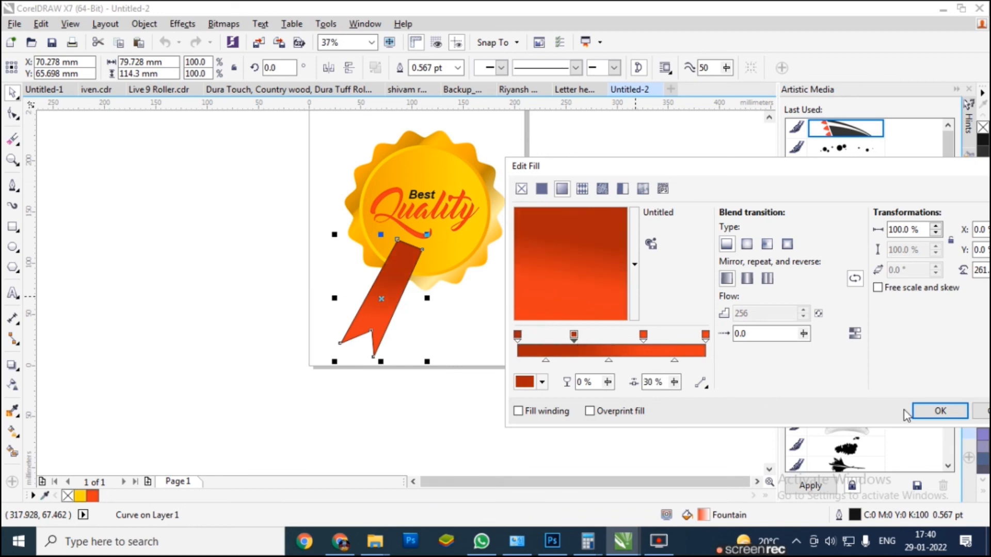
pyautogui.click(921, 411)
# Step: Create a horizontally mirrored copy of the ribbon tail on its right, crossing the original at the upper end
pyautogui.click(379, 312)
pyautogui.click(379, 312)
pyautogui.moveTo(336, 298); pyautogui.dragTo(433, 295)
pyautogui.rightClick(426, 313)
pyautogui.click(447, 292)
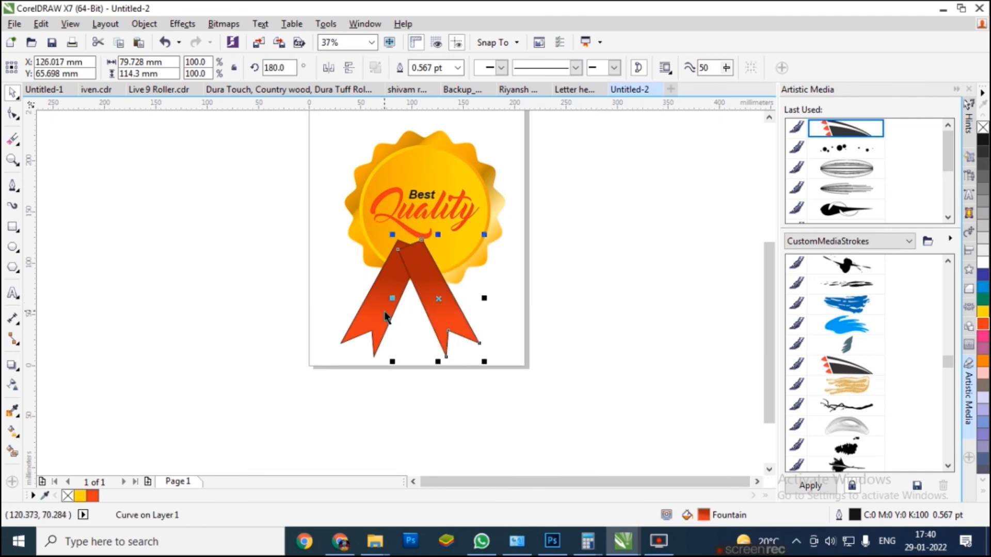
# Step: Group the two ribbon tails, centre them horizontally on the badge and place them behind it
pyautogui.keyDown('shift'); pyautogui.click(386, 314); pyautogui.keyUp('shift')
pyautogui.hotkey('ctrl', 'g')
pyautogui.keyDown('shift'); pyautogui.click(467, 237); pyautogui.keyUp('shift')
pyautogui.press('c')
pyautogui.click(566, 273)
pyautogui.click(471, 310)
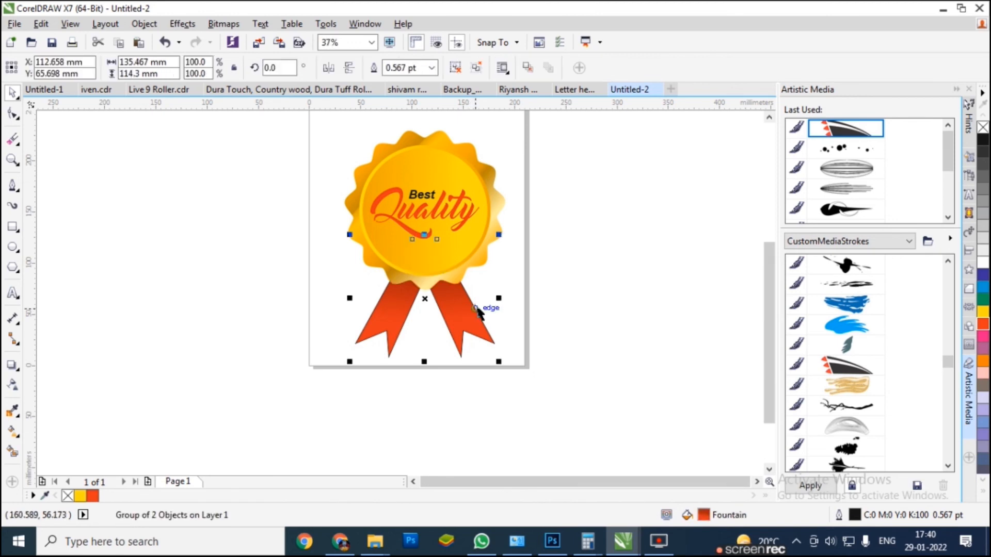
# Step: Group all the badge, text and ribbon objects and centre the group on the page
pyautogui.press('F3')
pyautogui.moveTo(320, 378); pyautogui.dragTo(516, 205)
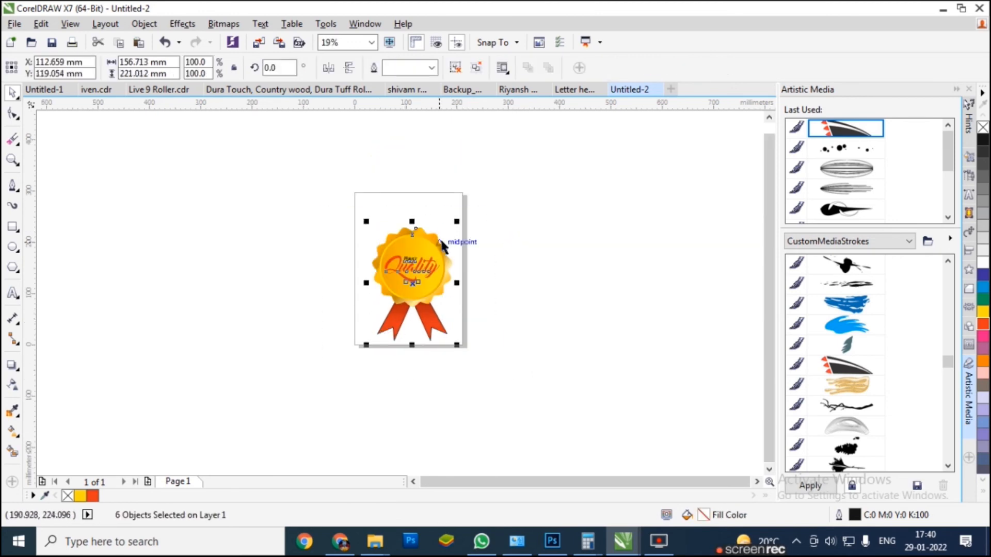
pyautogui.hotkey('ctrl', 'g')
pyautogui.press('p')
pyautogui.moveTo(342, 190); pyautogui.dragTo(488, 341)
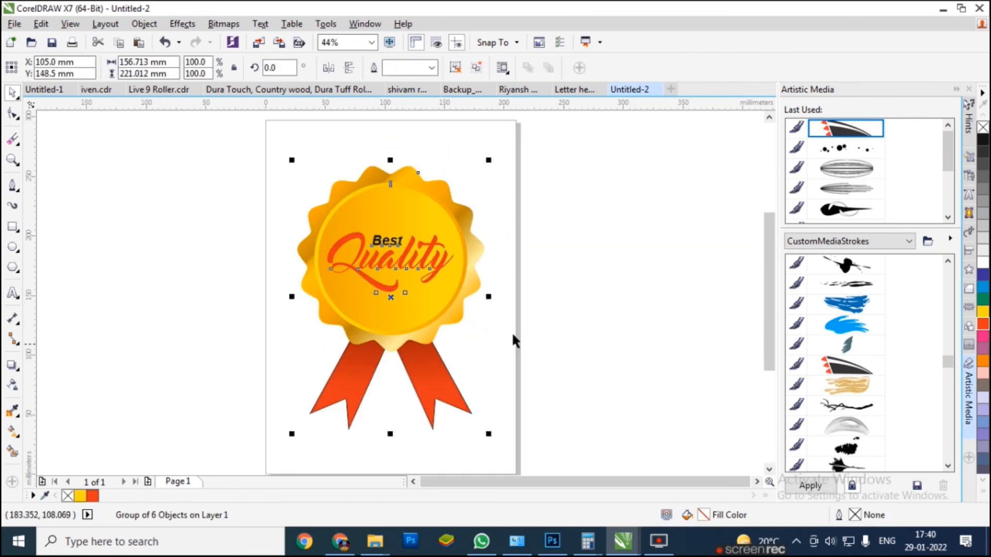
# Step: Preview the finished badge full screen and return to the drawing
pyautogui.click(542, 302)
pyautogui.press('F9')
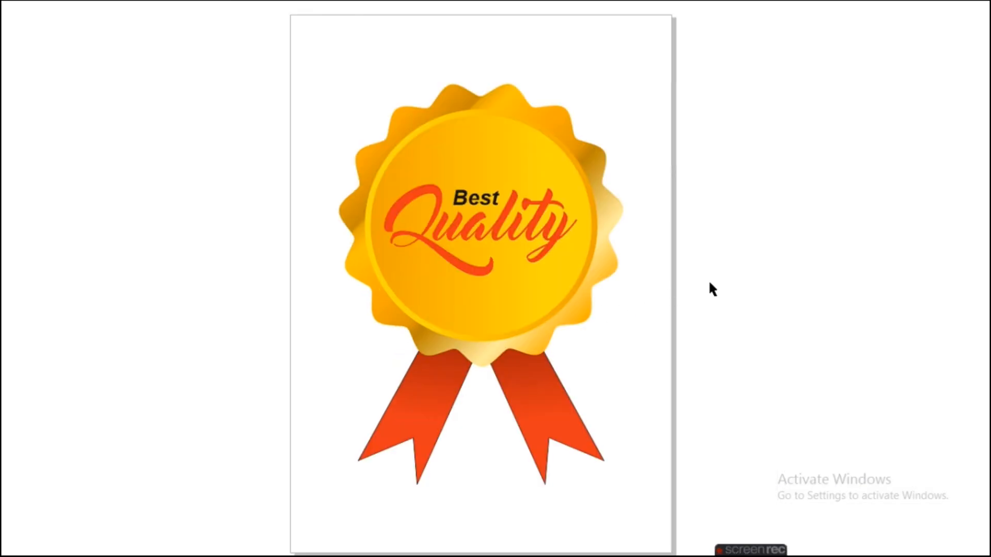
pyautogui.press('Escape')
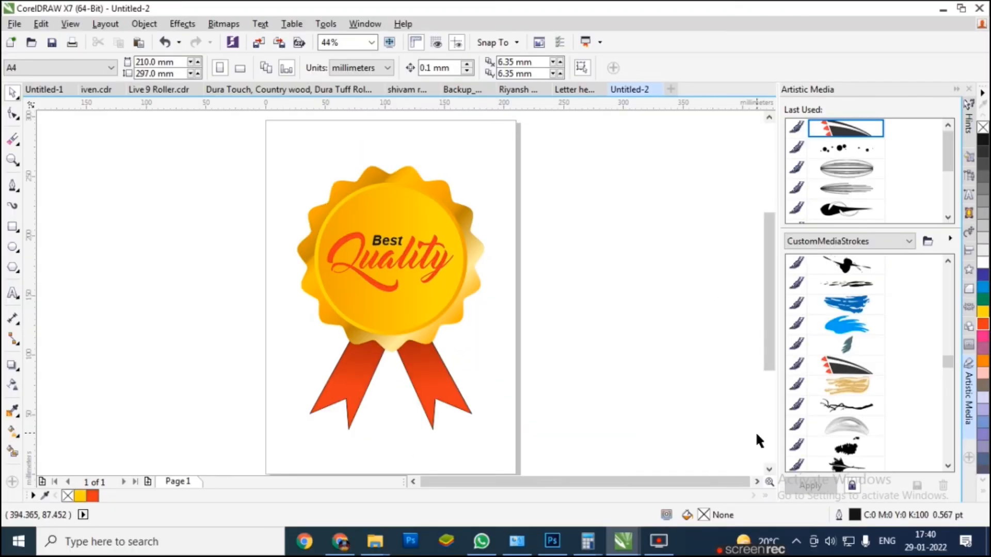